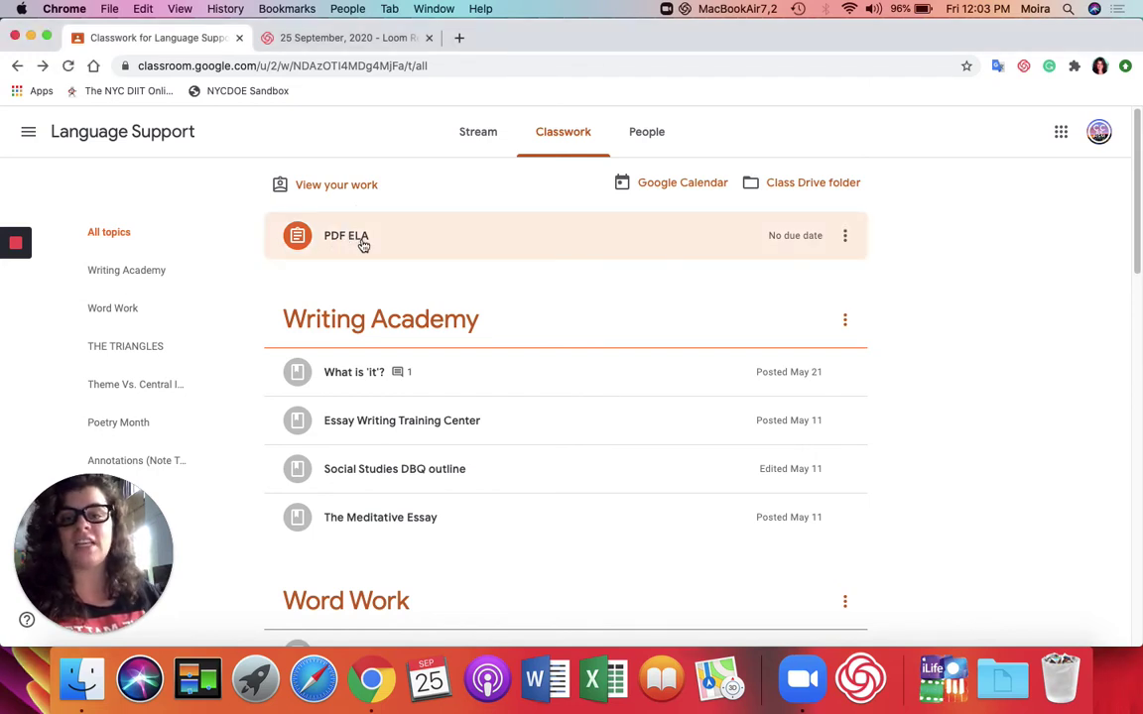
- Open the PDF ELA assignment and preview its attached Conscious Creatives PDF under Your work
{"action": "left_click", "coordinate": [363, 241]}
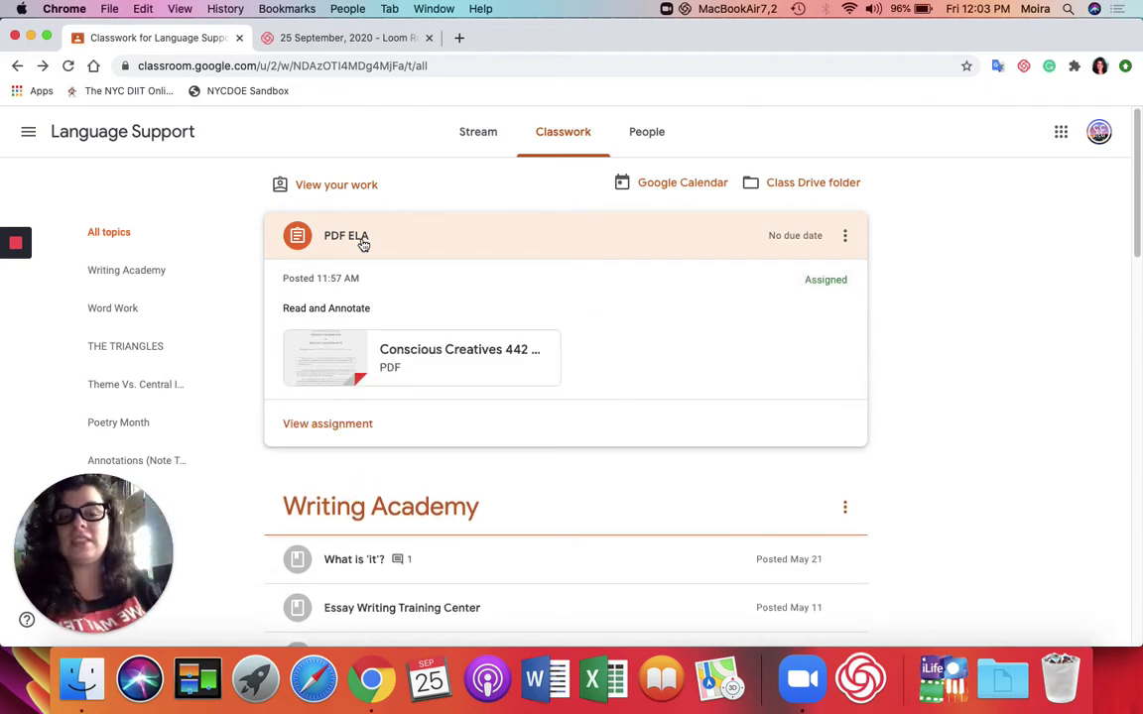
{"action": "left_click", "coordinate": [342, 427]}
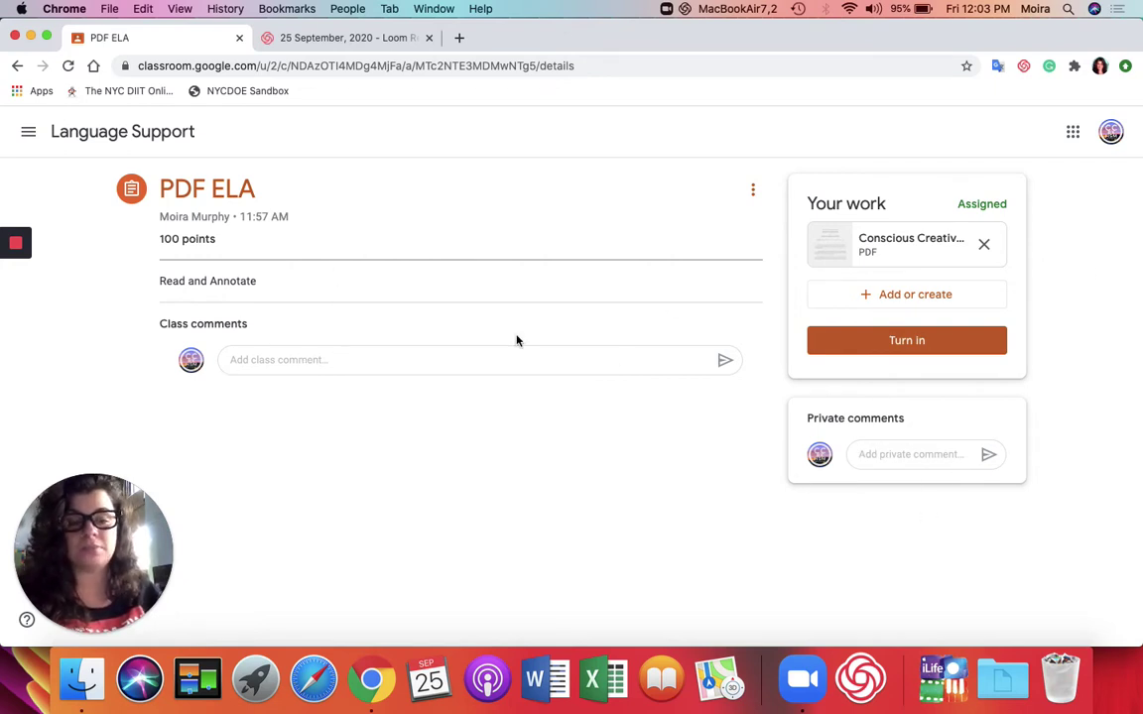
{"action": "left_click", "coordinate": [900, 247]}
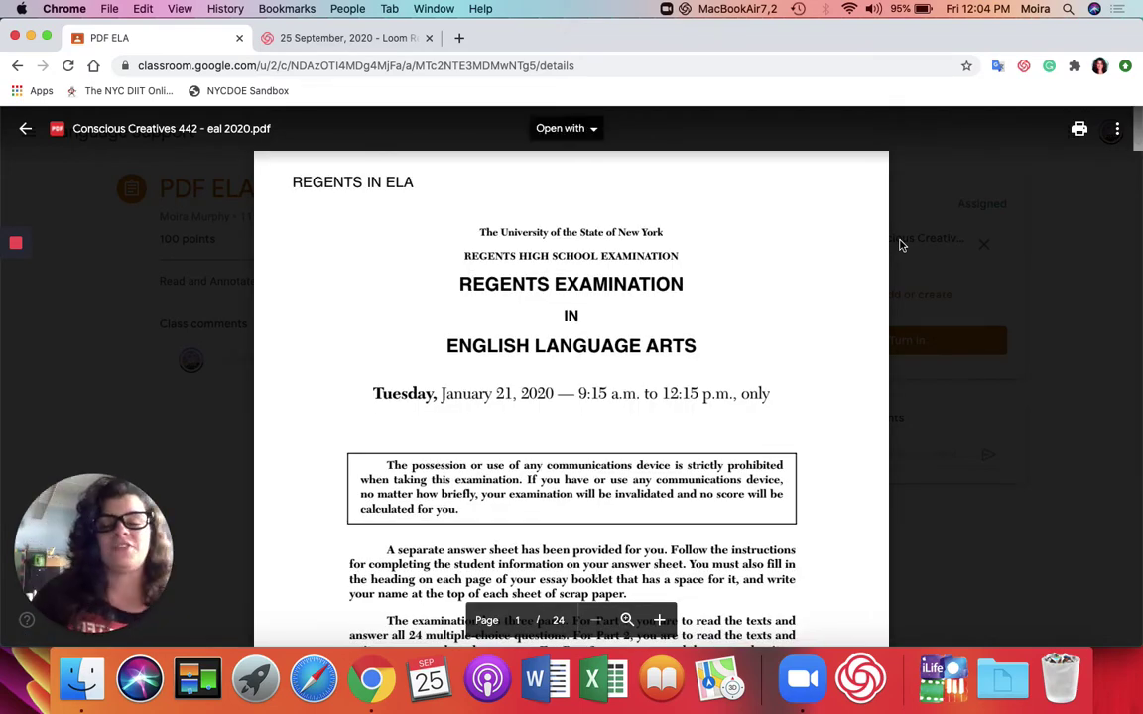
- Open the PDF with DocHub - PDF Sign and Edit, checking the other available apps in the preview meanwhile
{"action": "left_click", "coordinate": [584, 129]}
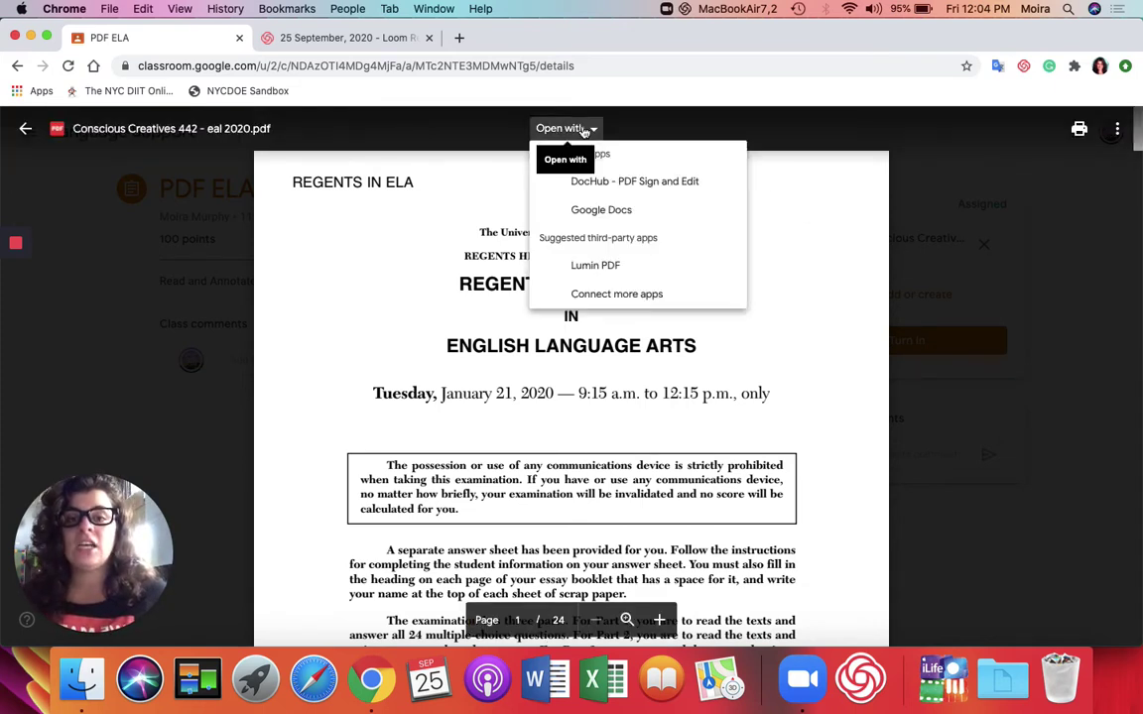
{"action": "left_click", "coordinate": [589, 185]}
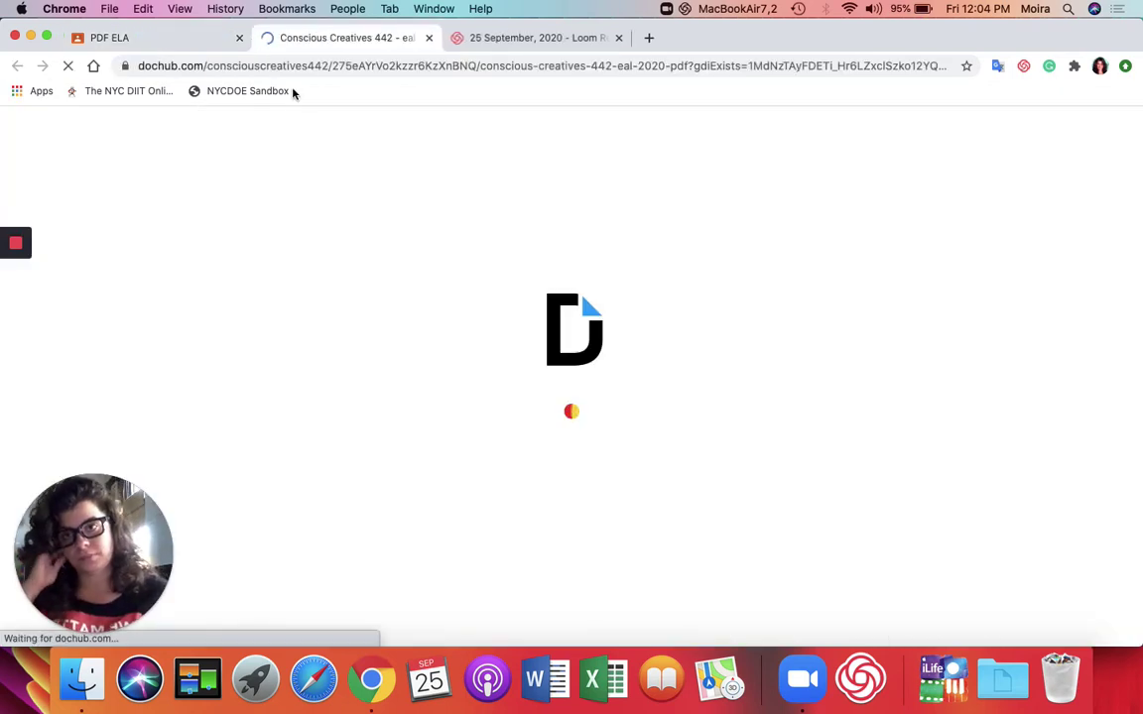
{"action": "left_click", "coordinate": [201, 44]}
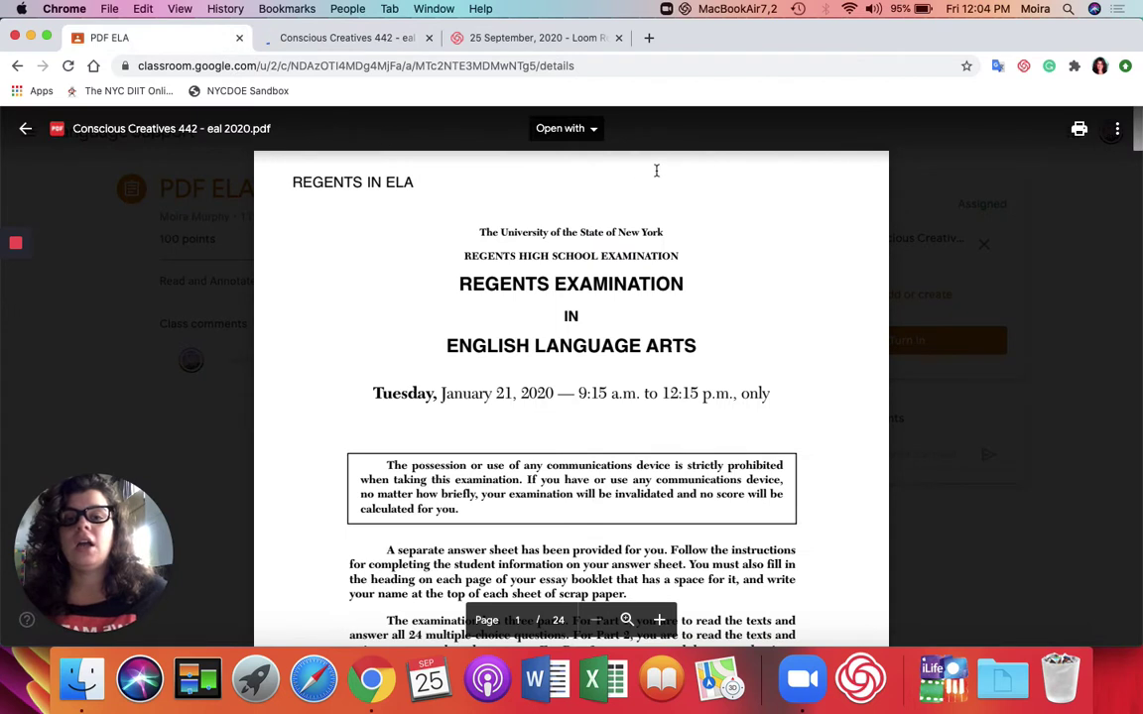
{"action": "left_click", "coordinate": [599, 131]}
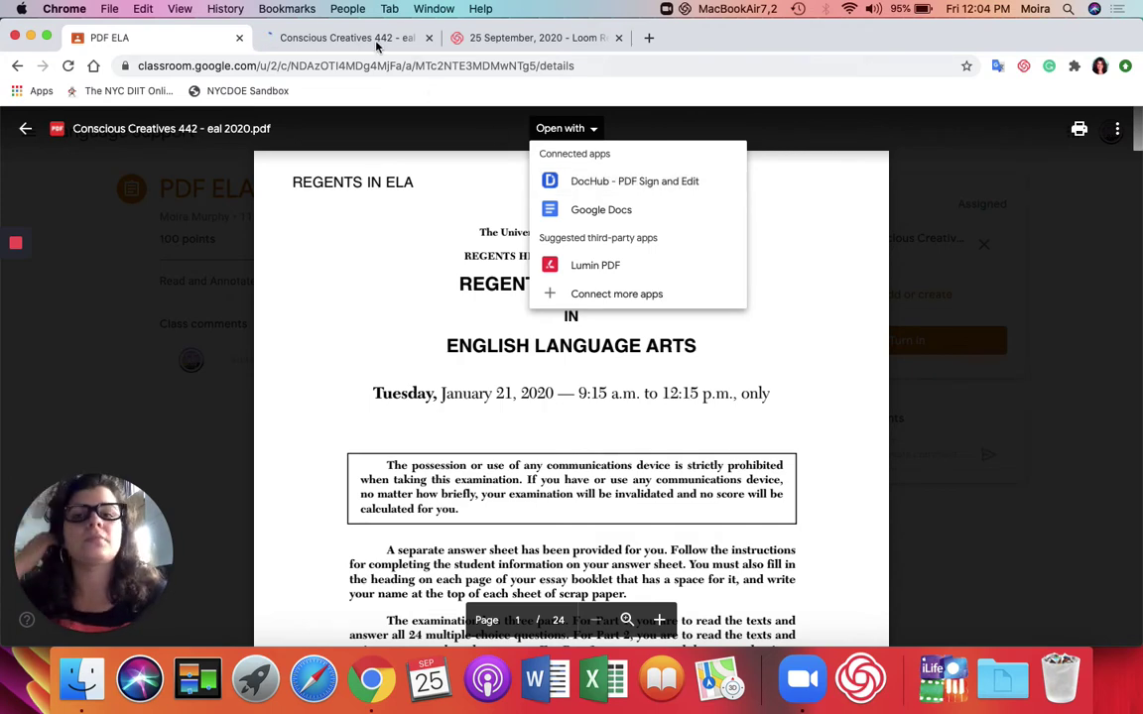
{"action": "left_click", "coordinate": [338, 37]}
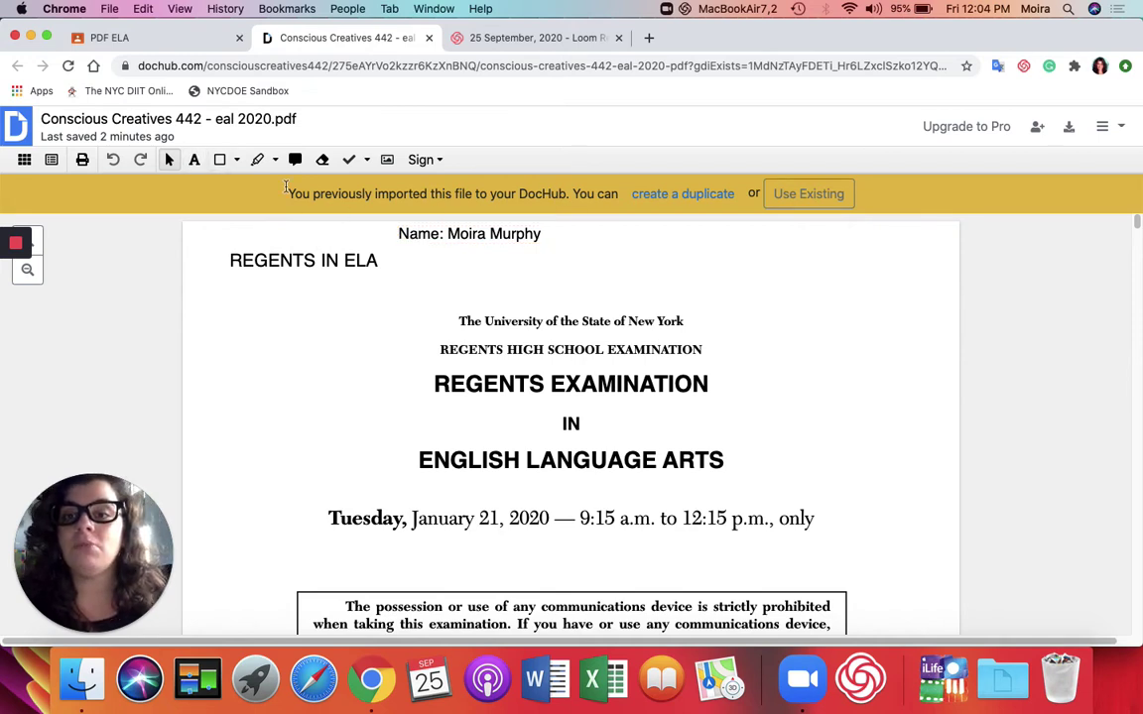
- Move the name text field so it sits just above the REGENTS IN ELA heading
{"action": "left_click", "coordinate": [171, 159]}
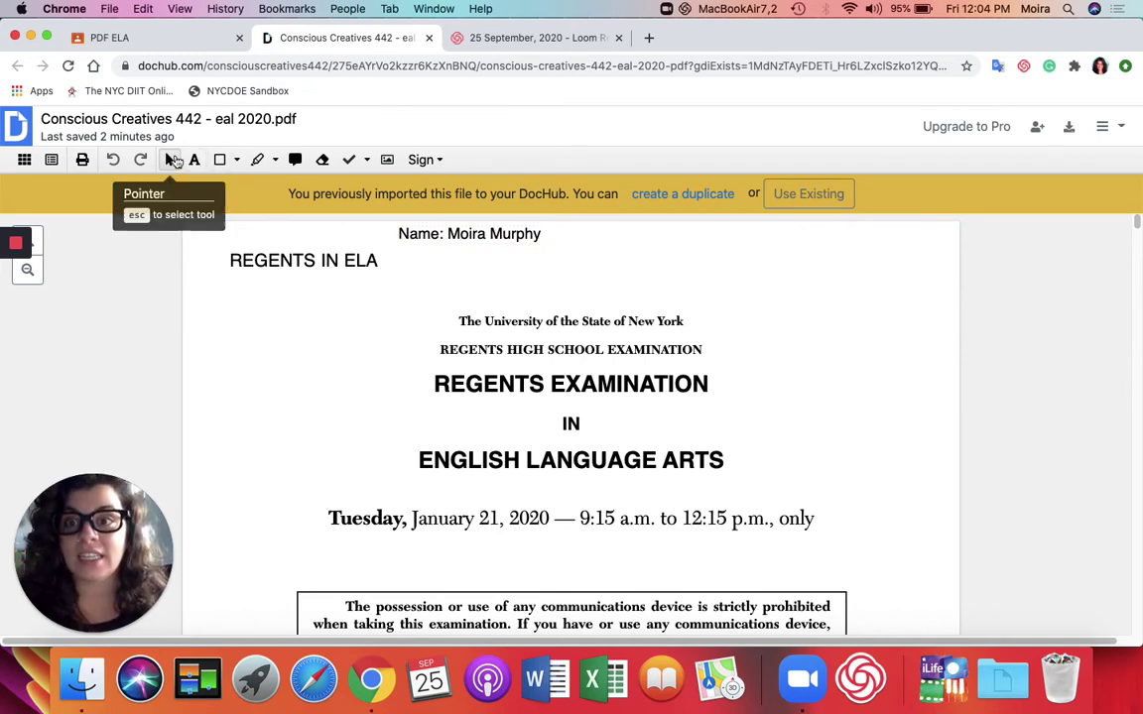
{"action": "left_click", "coordinate": [472, 233]}
{"action": "left_click_drag", "start_coordinate": [455, 266], "coordinate": [256, 276]}
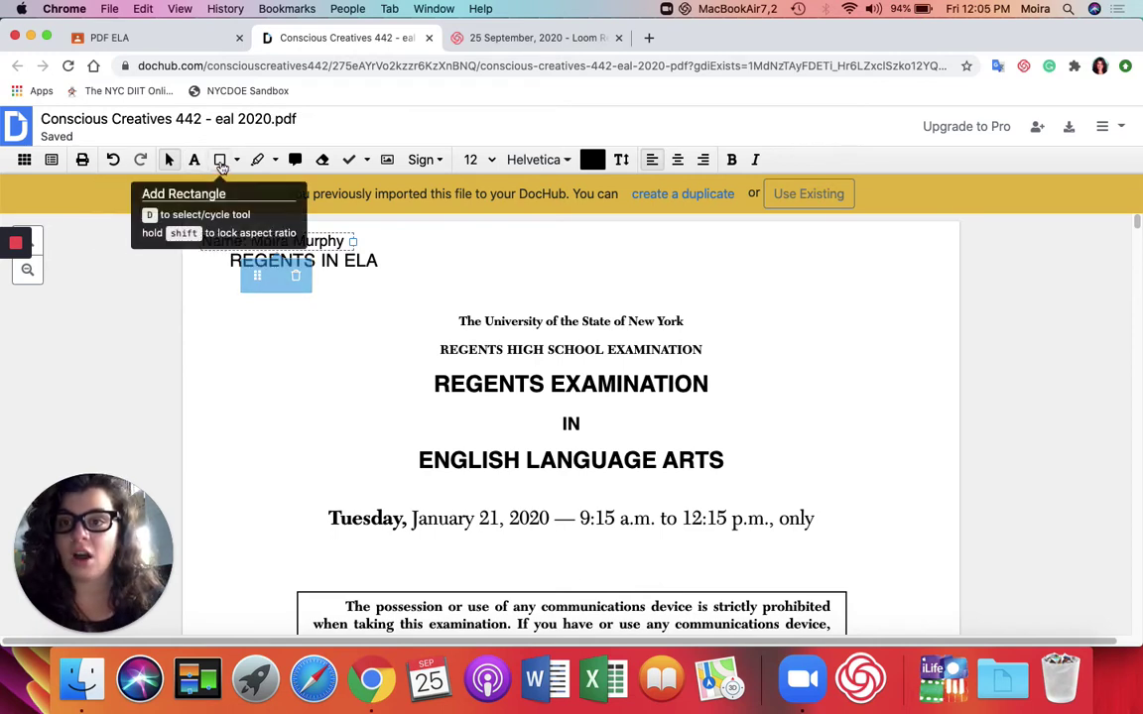
- Choose the freehand drawing tool and set its colour to black (#000000)
{"action": "left_click", "coordinate": [236, 160]}
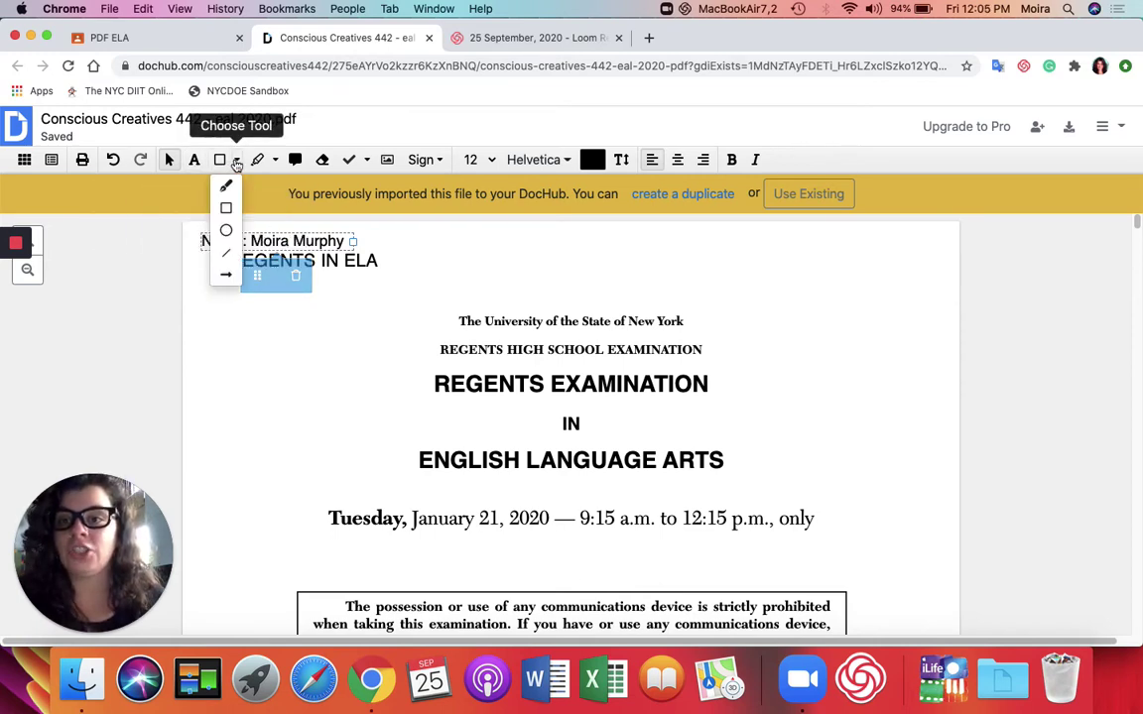
{"action": "left_click", "coordinate": [228, 188]}
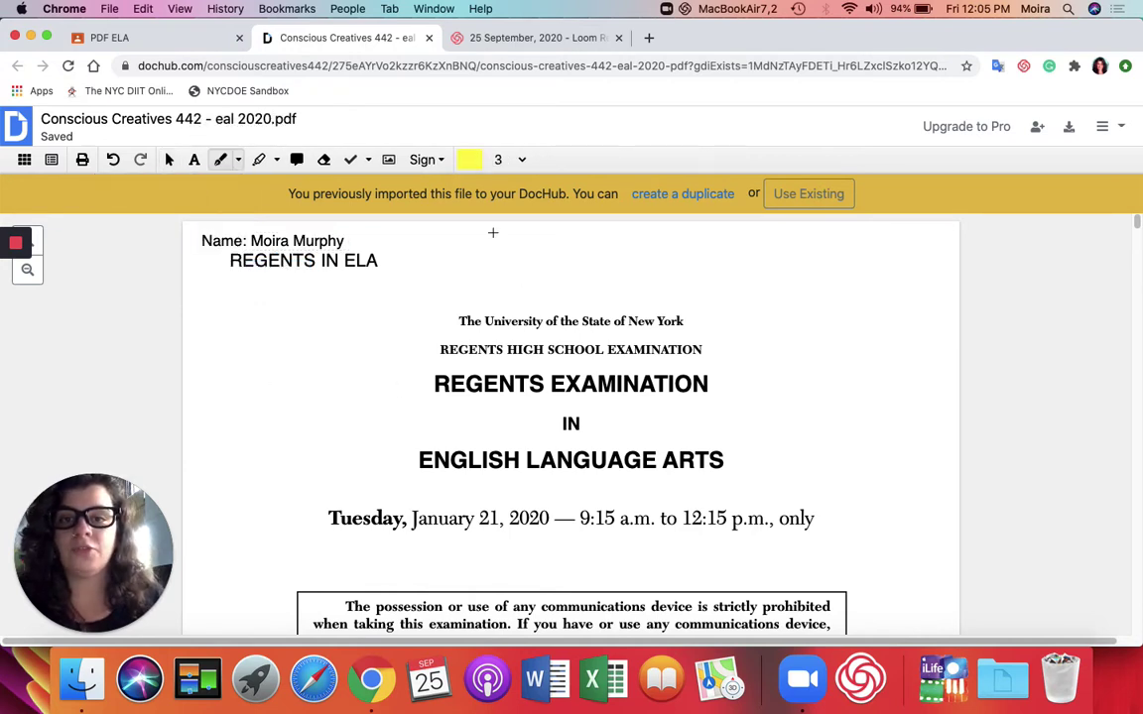
{"action": "left_click", "coordinate": [469, 160]}
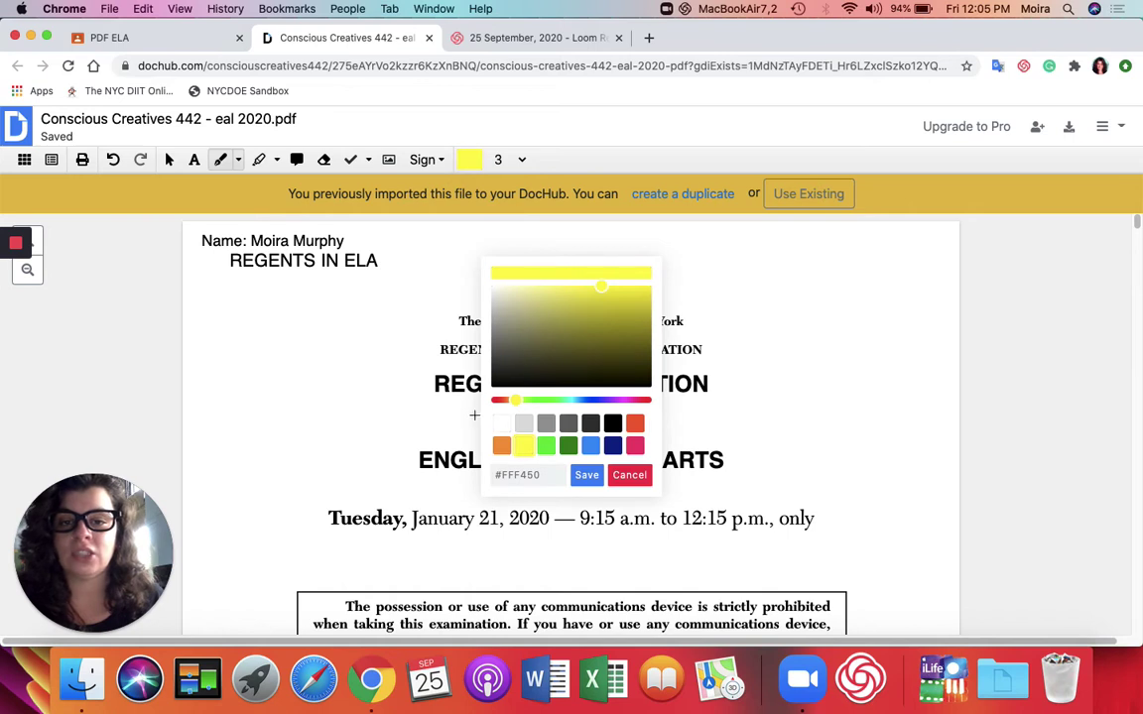
{"action": "left_click", "coordinate": [612, 424]}
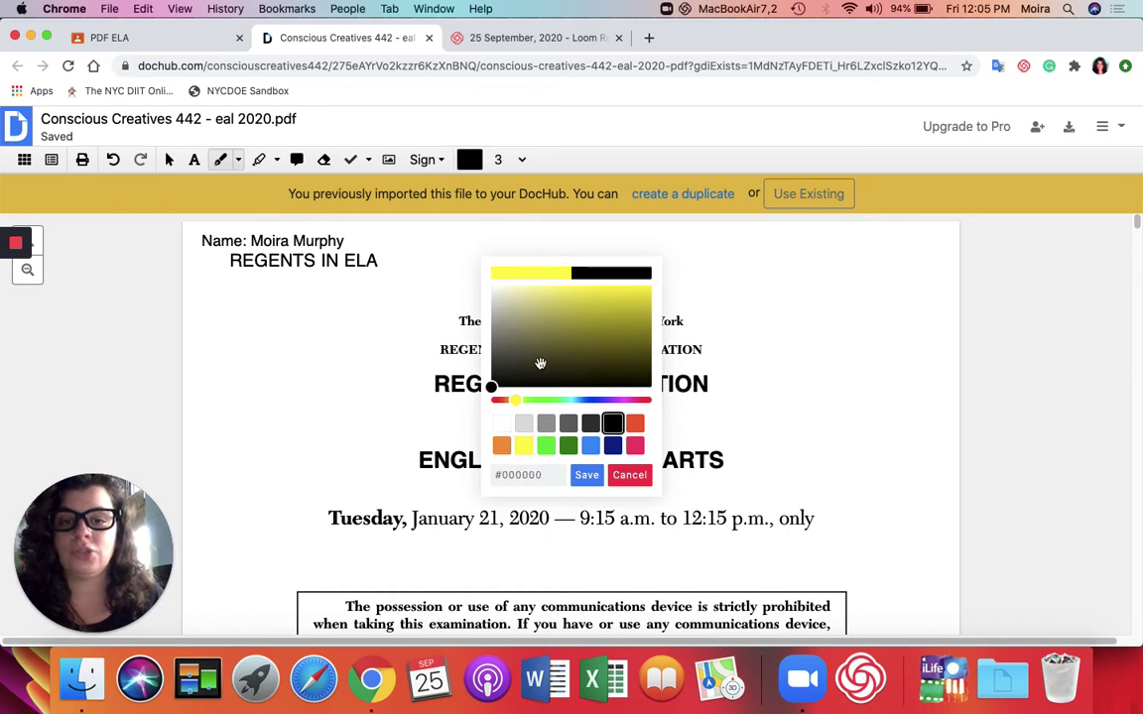
{"action": "left_click", "coordinate": [589, 475]}
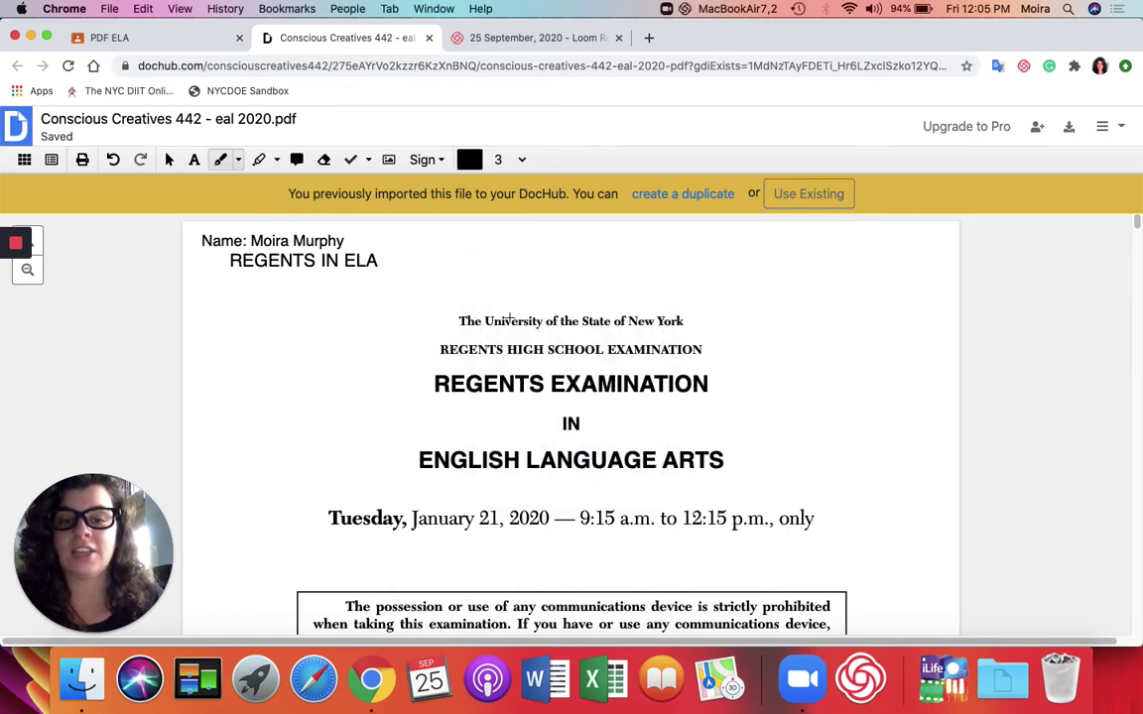
- Draw a freehand stroke above the University line, undo it, and draw a freehand underline beneath REGENTS EXAMINATION
{"action": "mouse_move", "coordinate": [470, 270]}
{"action": "left_mouse_down"}
{"action": "mouse_move", "coordinate": [544, 296]}
{"action": "mouse_move", "coordinate": [638, 288]}
{"action": "mouse_move", "coordinate": [674, 298]}
{"action": "left_mouse_up"}
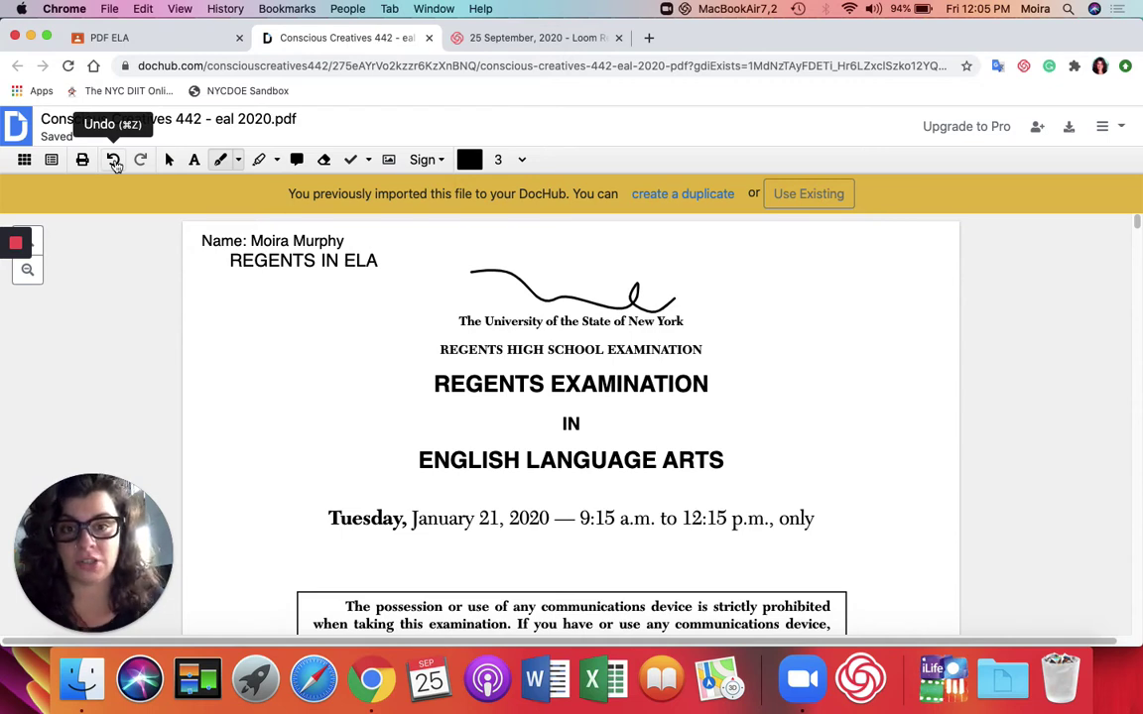
{"action": "left_click", "coordinate": [114, 161]}
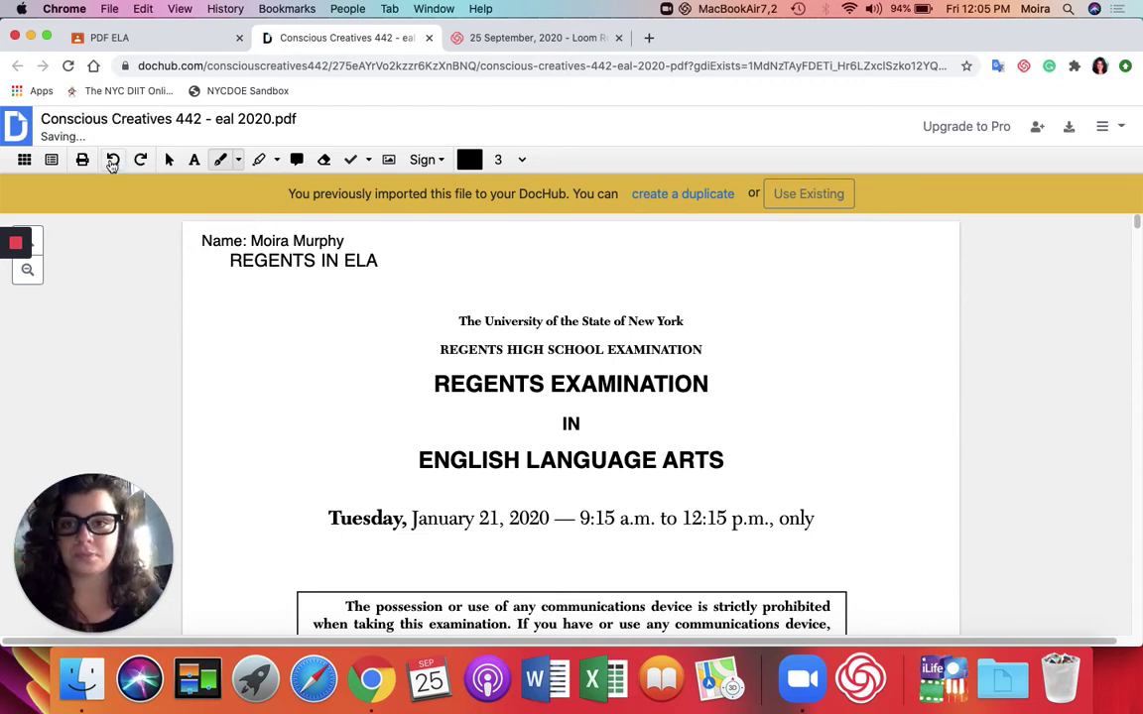
{"action": "left_click_drag", "start_coordinate": [435, 402], "coordinate": [604, 394]}
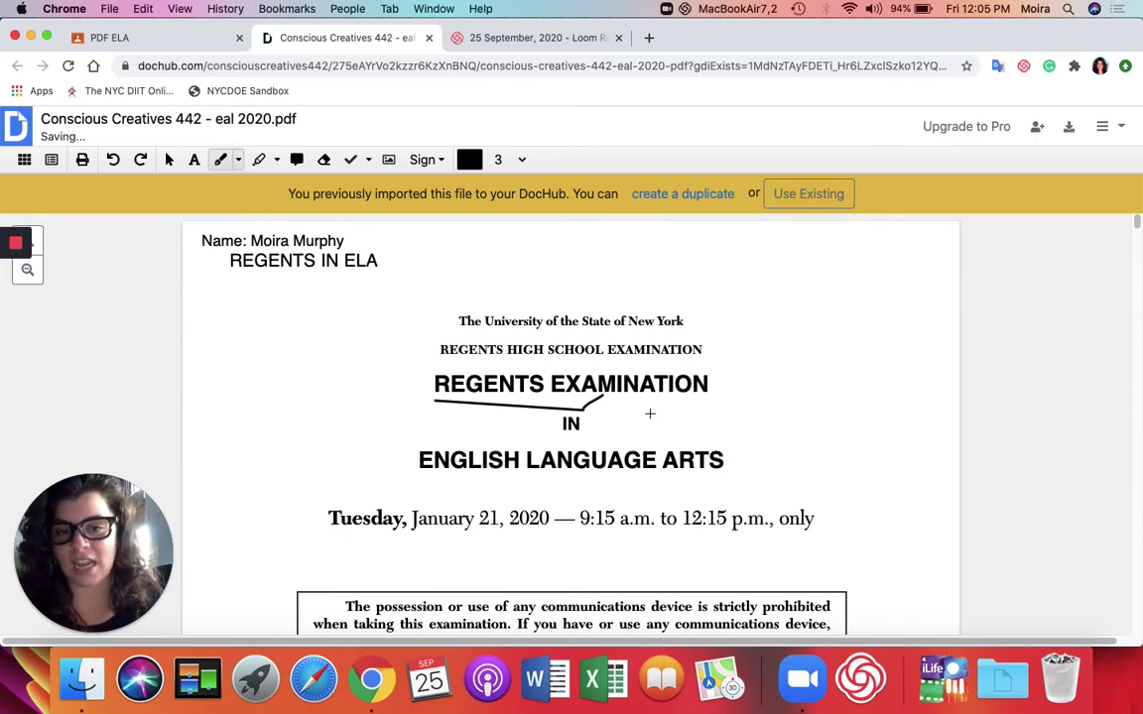
- Underline ENGLISH LANGUAGE ARTS with a straight line and set the line's colour to red (#FF0000)
{"action": "left_click", "coordinate": [238, 160]}
{"action": "left_click", "coordinate": [224, 232]}
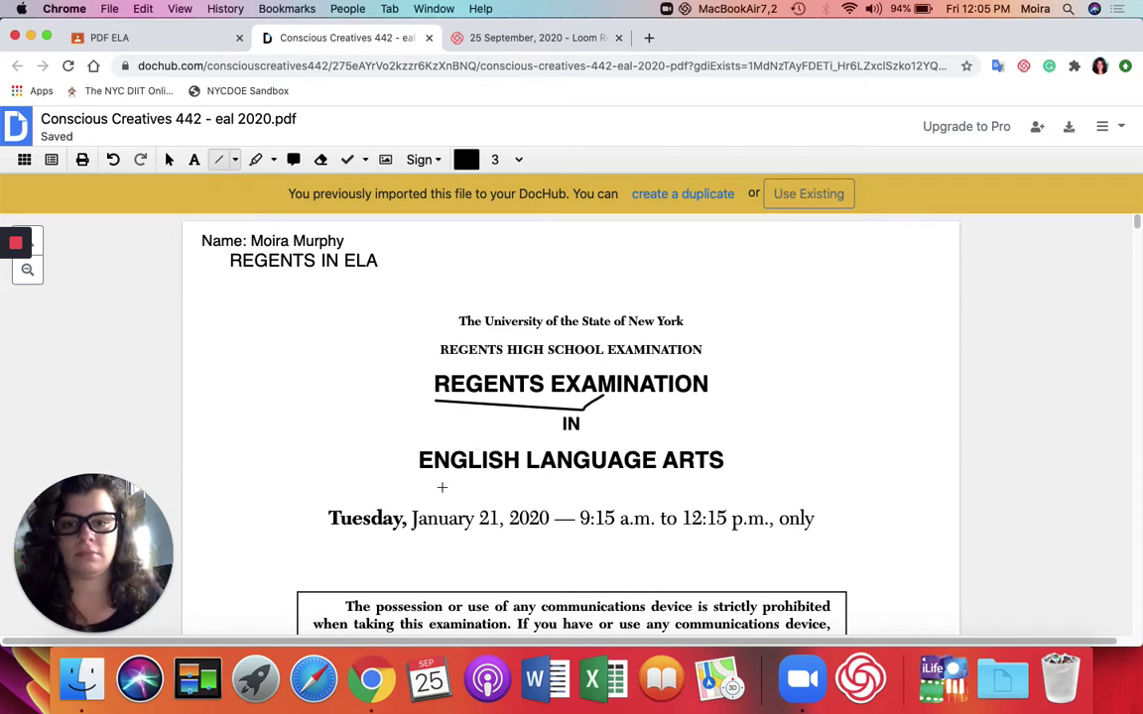
{"action": "mouse_move", "coordinate": [425, 474]}
{"action": "left_mouse_down"}
{"action": "mouse_move", "coordinate": [643, 490]}
{"action": "mouse_move", "coordinate": [722, 474]}
{"action": "left_mouse_up"}
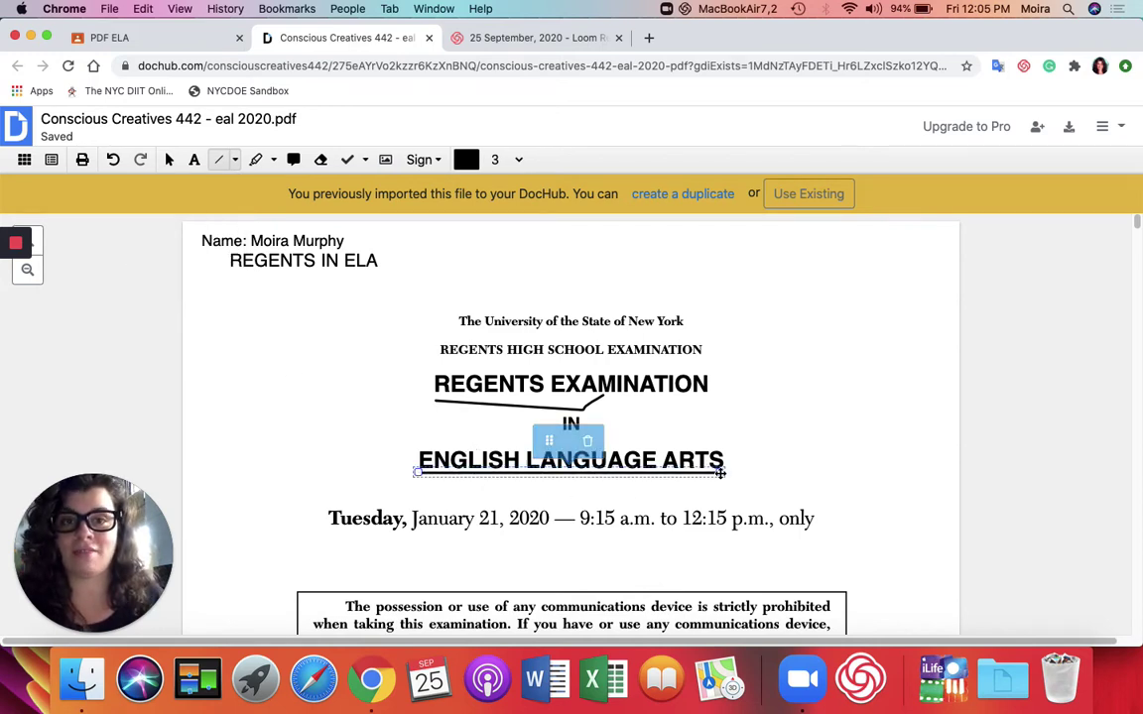
{"action": "left_click", "coordinate": [466, 159]}
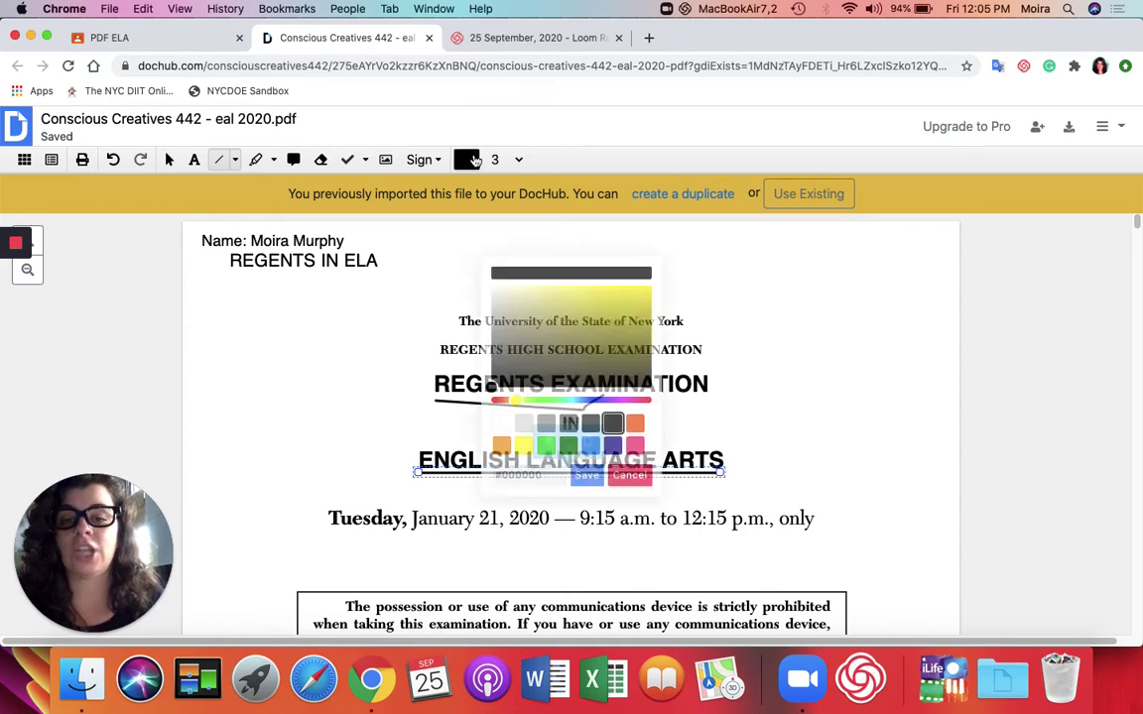
{"action": "left_click_drag", "start_coordinate": [633, 401], "coordinate": [653, 402]}
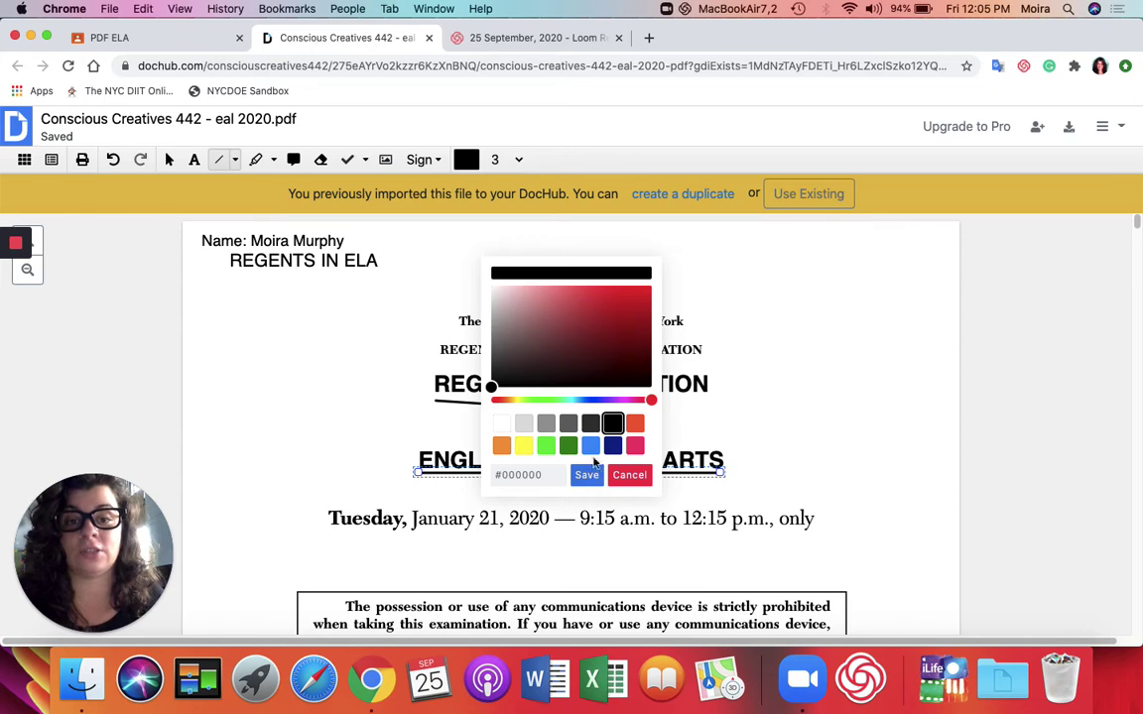
{"action": "left_click", "coordinate": [650, 286]}
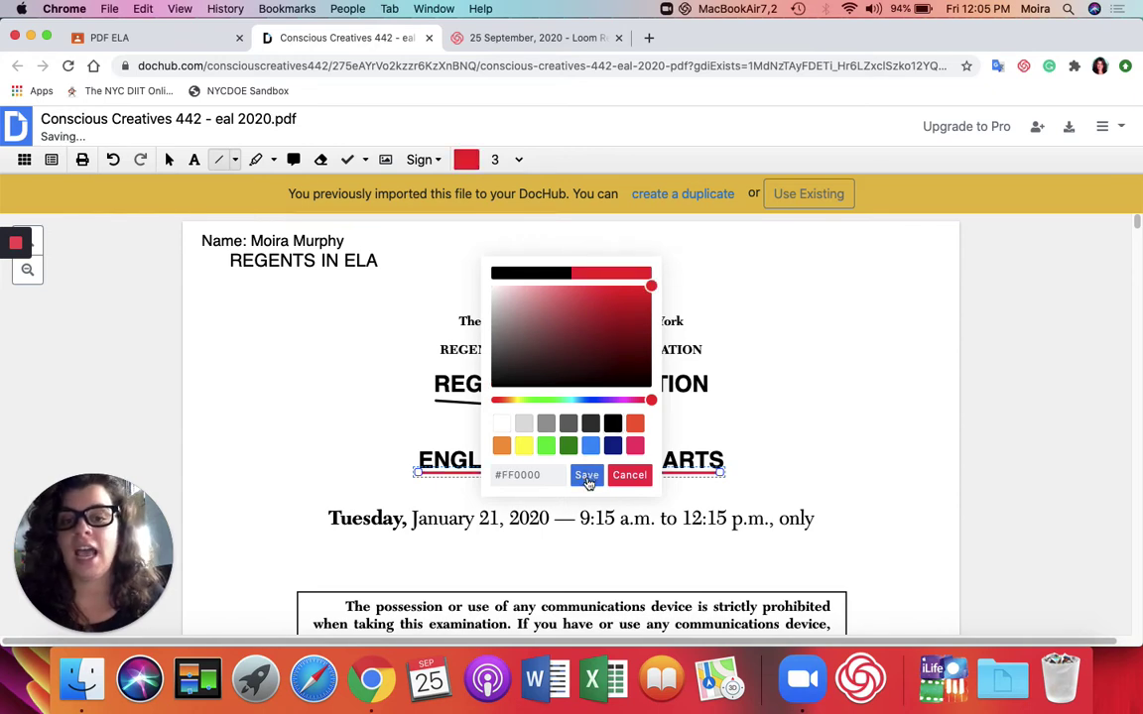
{"action": "left_click", "coordinate": [587, 477]}
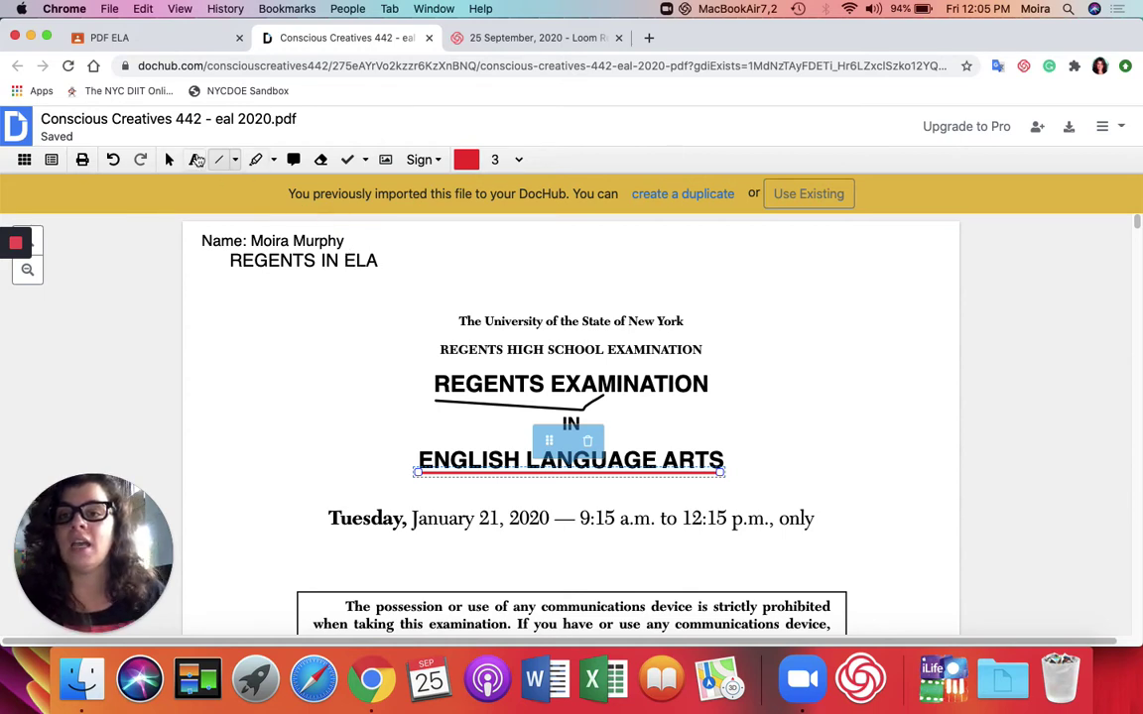
- Frame "The University of the State of New York" with a rectangle and set its outline colour to yellow (#FFF450)
{"action": "left_click", "coordinate": [235, 160]}
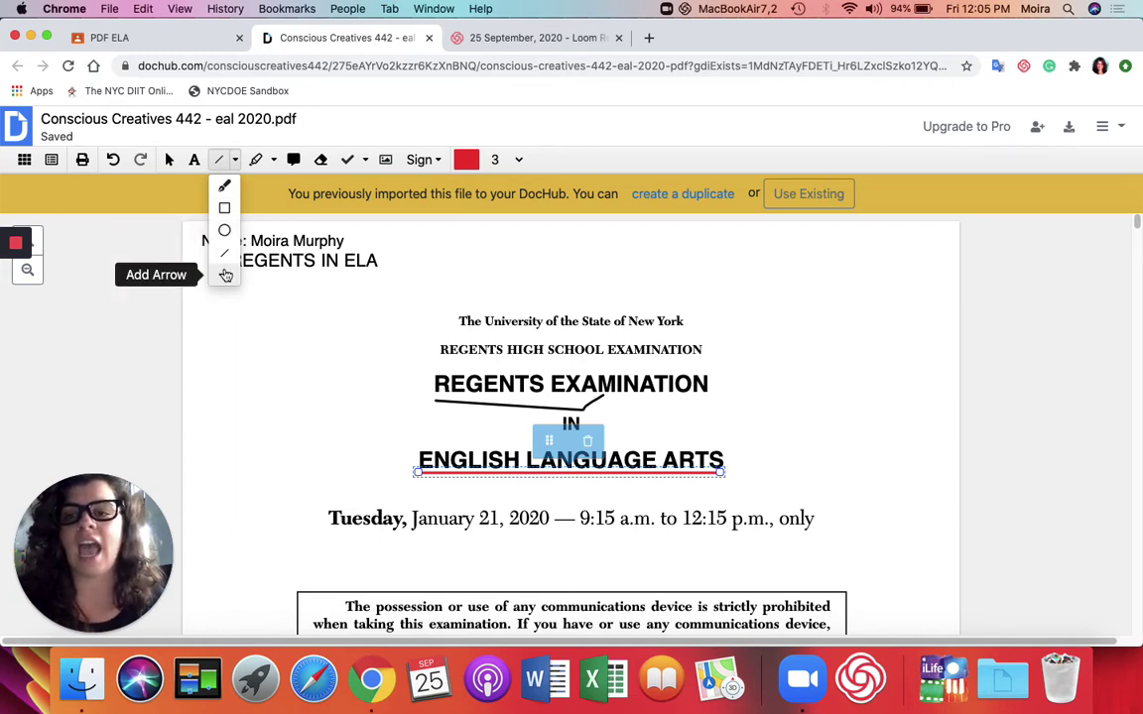
{"action": "left_click", "coordinate": [224, 207]}
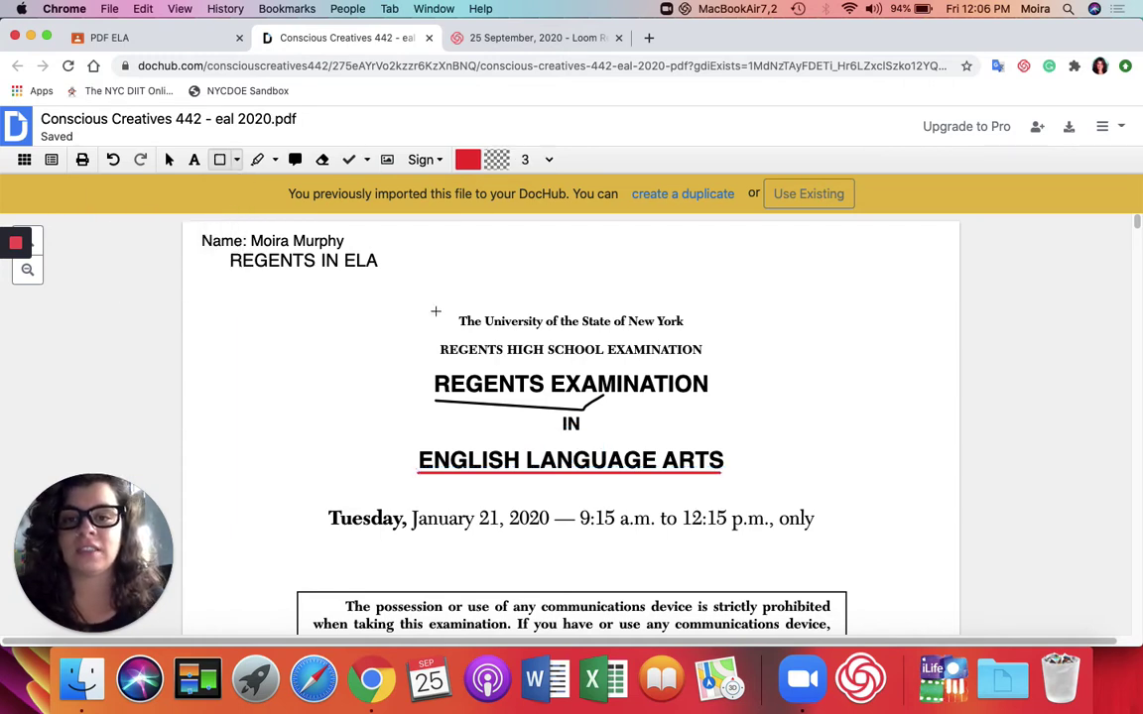
{"action": "left_click_drag", "start_coordinate": [440, 309], "coordinate": [700, 338]}
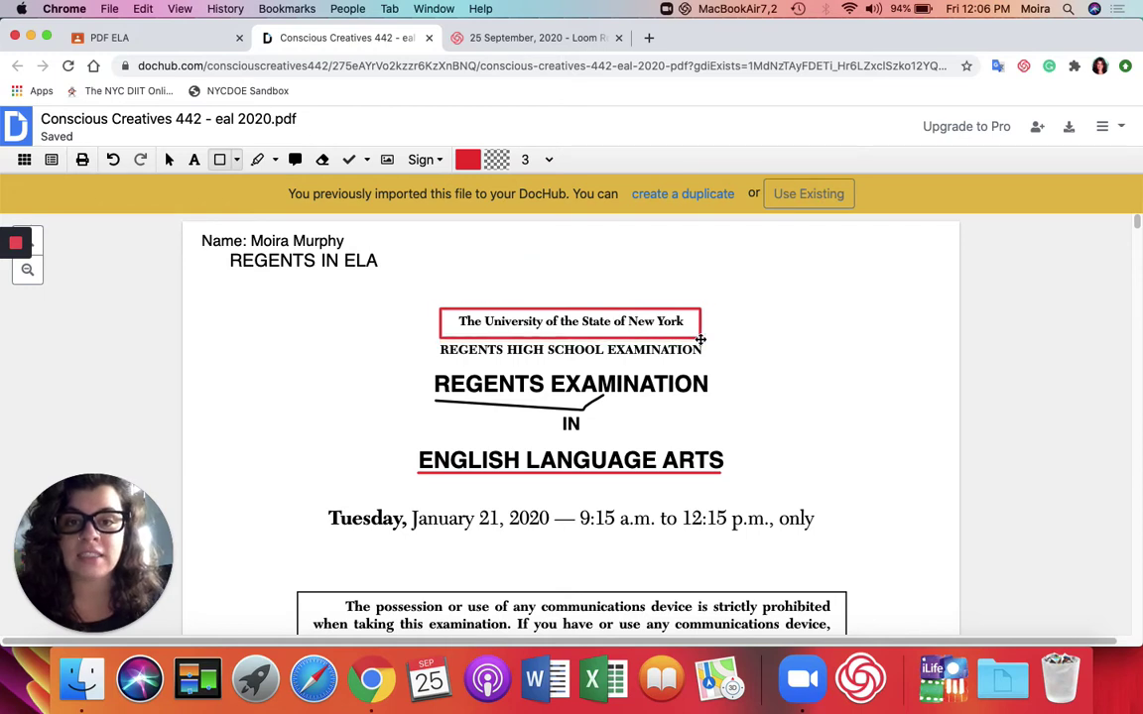
{"action": "left_click", "coordinate": [468, 161]}
{"action": "left_click", "coordinate": [524, 446]}
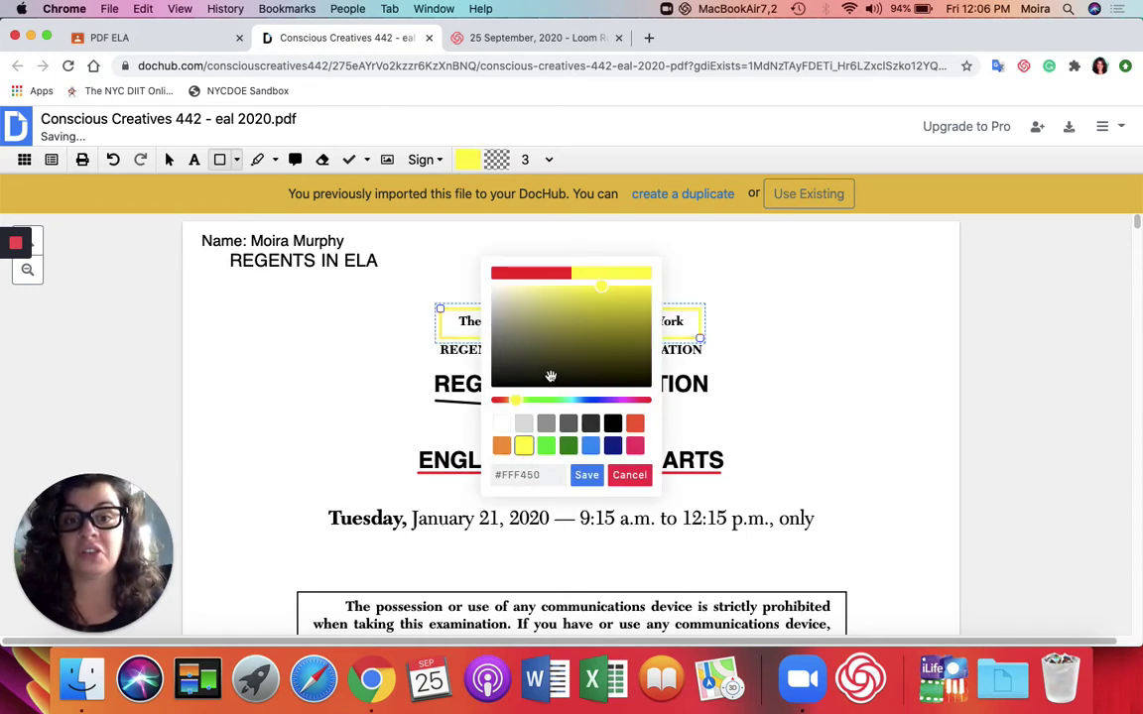
{"action": "left_click", "coordinate": [586, 475]}
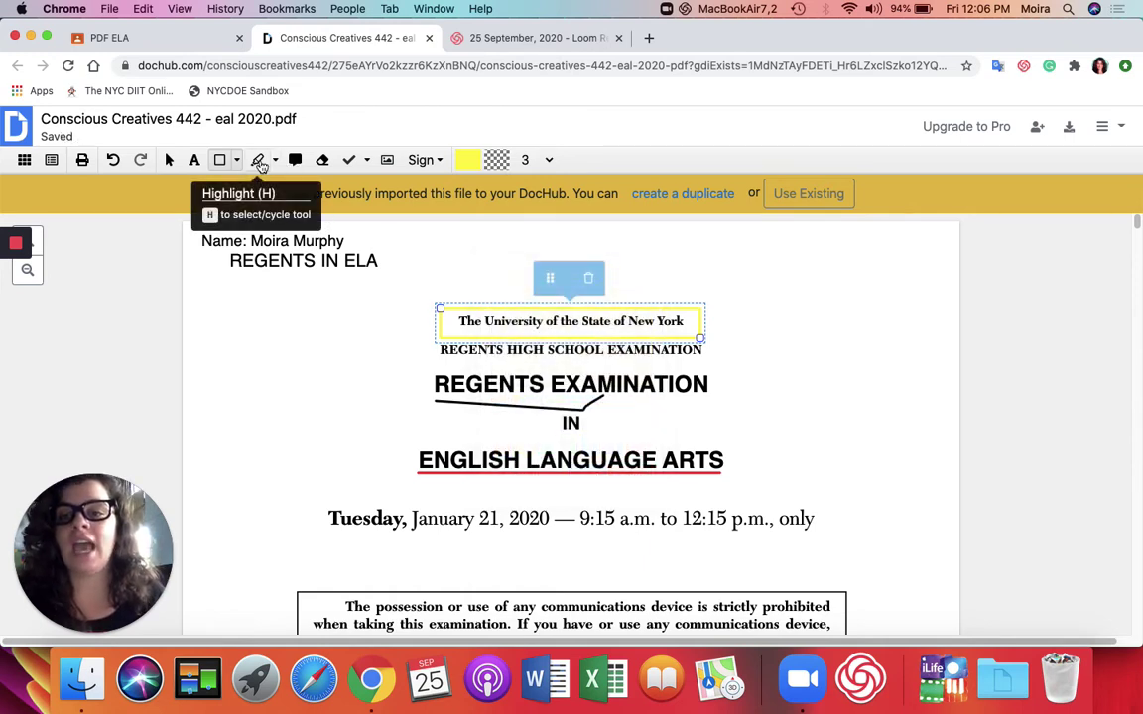
- Highlight the exam date and time line starting "Tuesday, January 21, 2020" with a box highlight and set its colour to yellow
{"action": "left_click", "coordinate": [275, 161]}
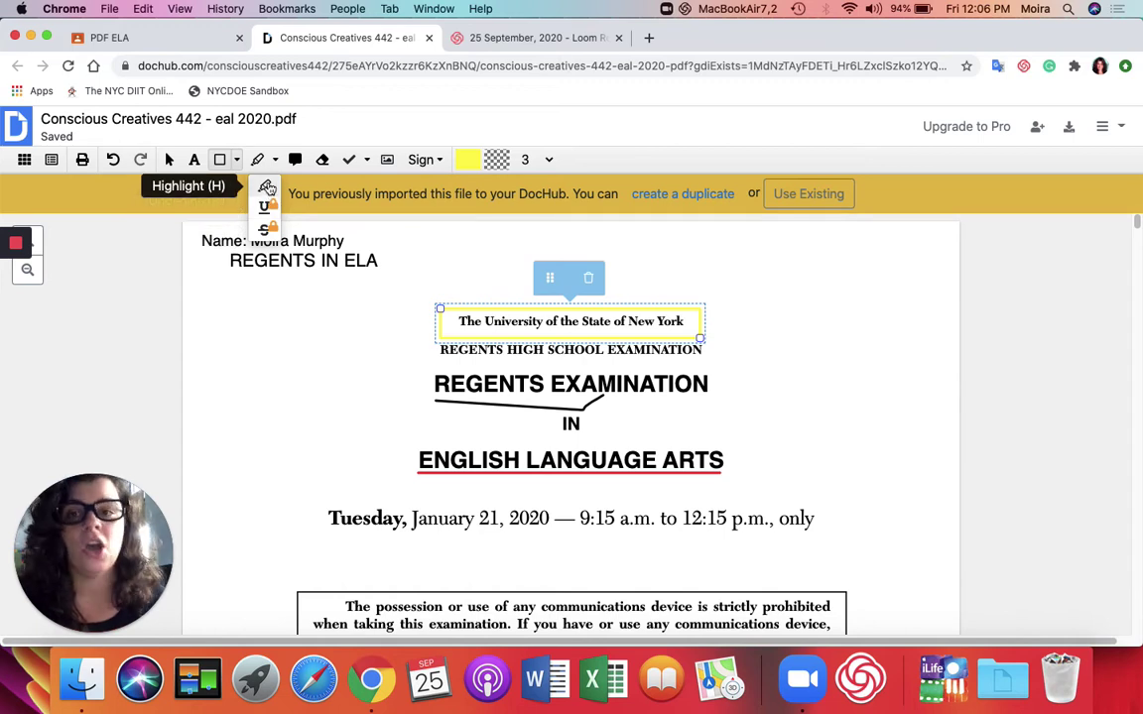
{"action": "left_click", "coordinate": [266, 186]}
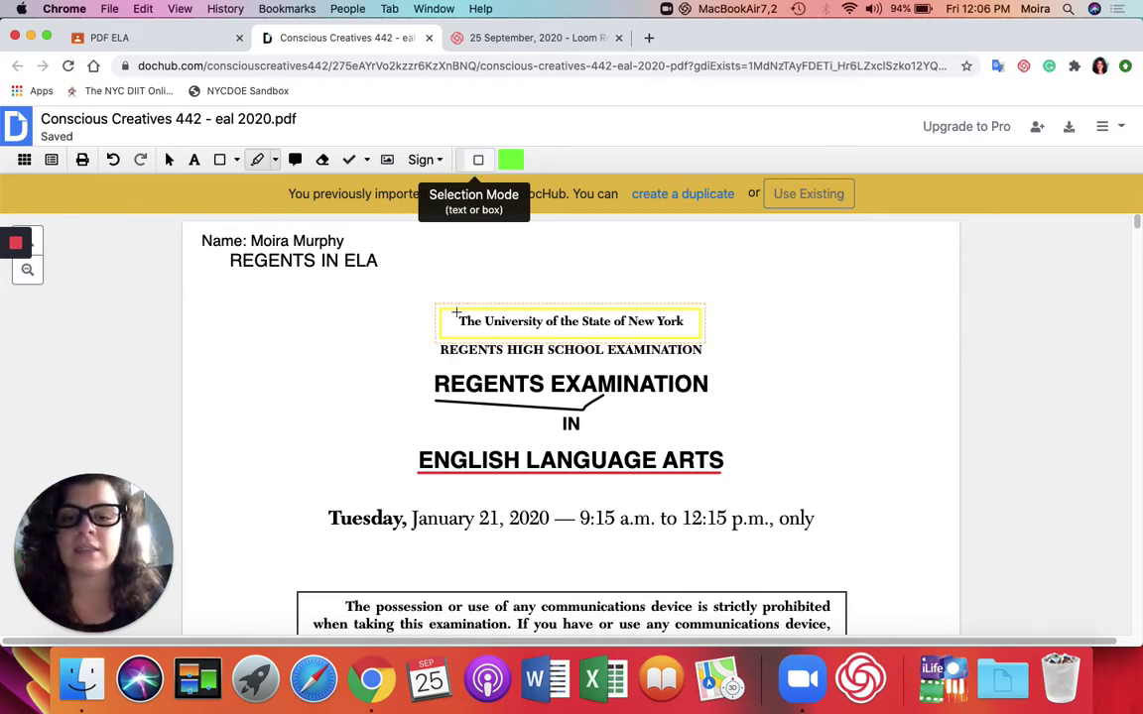
{"action": "left_click_drag", "start_coordinate": [317, 502], "coordinate": [820, 533]}
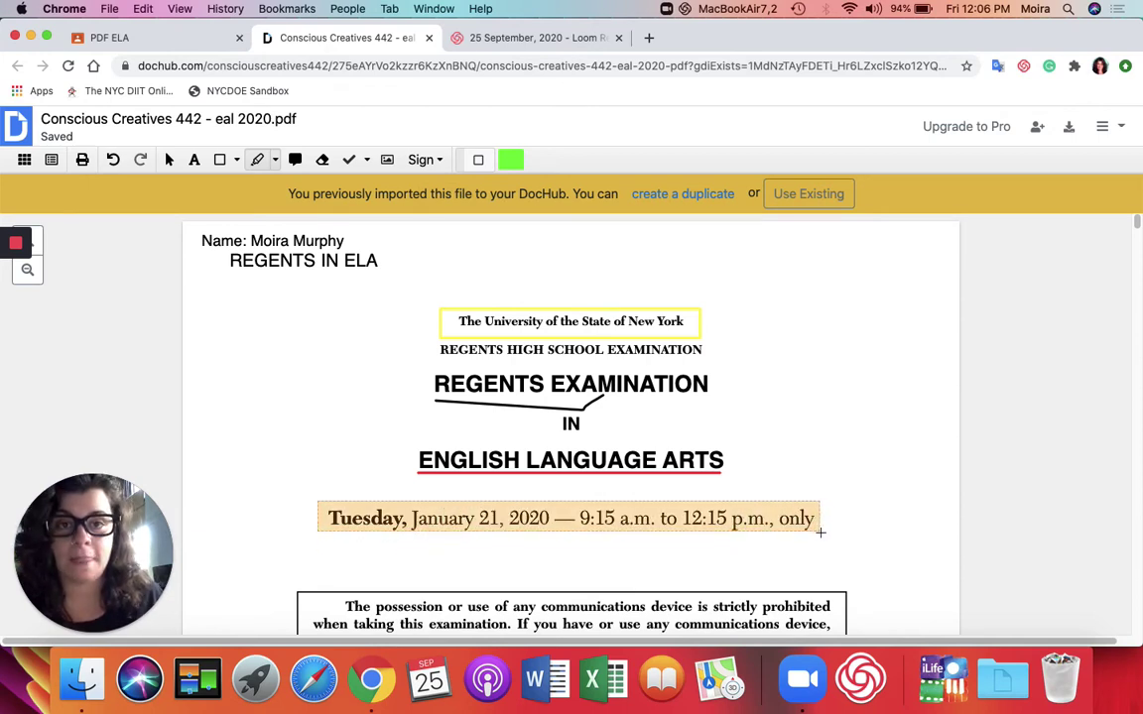
{"action": "mouse_move", "coordinate": [820, 533]}
{"action": "left_mouse_down"}
{"action": "mouse_move", "coordinate": [820, 589]}
{"action": "mouse_move", "coordinate": [816, 518]}
{"action": "left_mouse_up"}
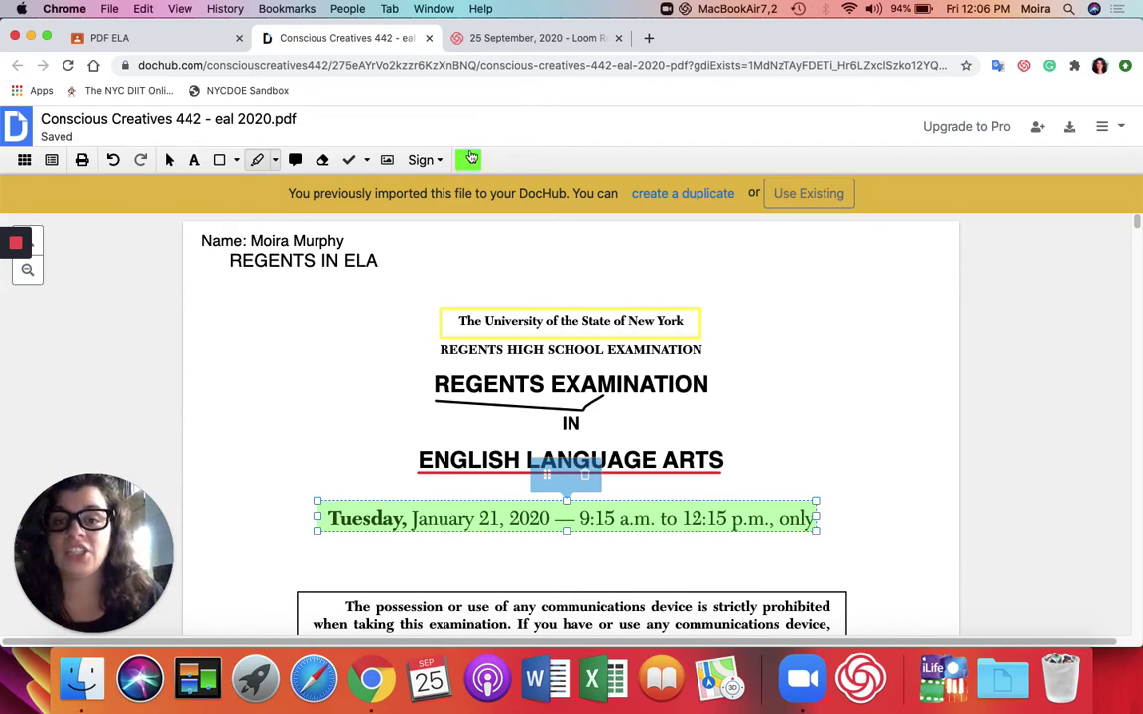
{"action": "left_click", "coordinate": [467, 159]}
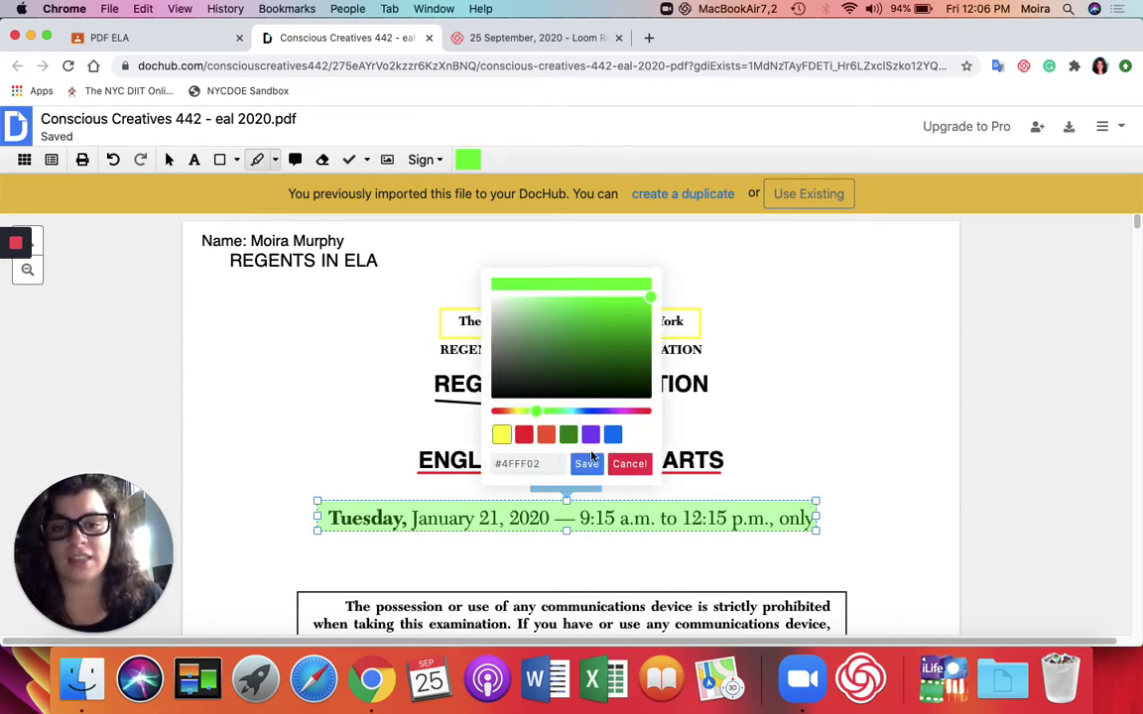
{"action": "left_click", "coordinate": [501, 434]}
{"action": "left_click", "coordinate": [586, 464]}
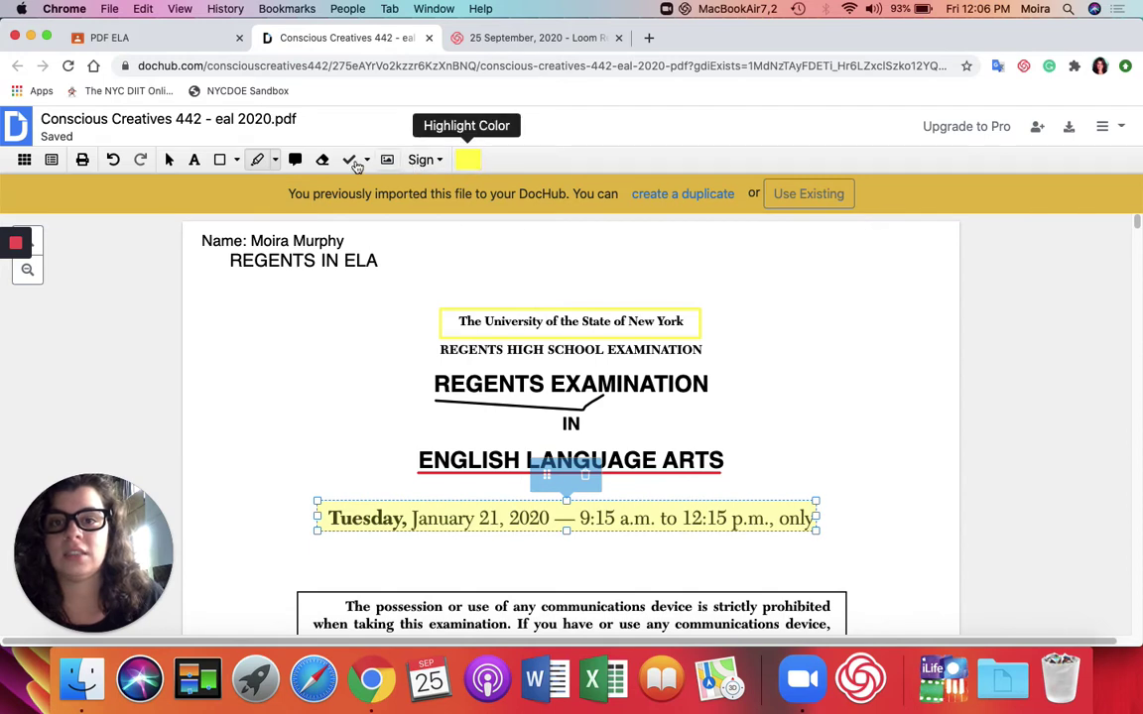
- Switch the highlighter from box selection to text selection mode
{"action": "left_click", "coordinate": [257, 160]}
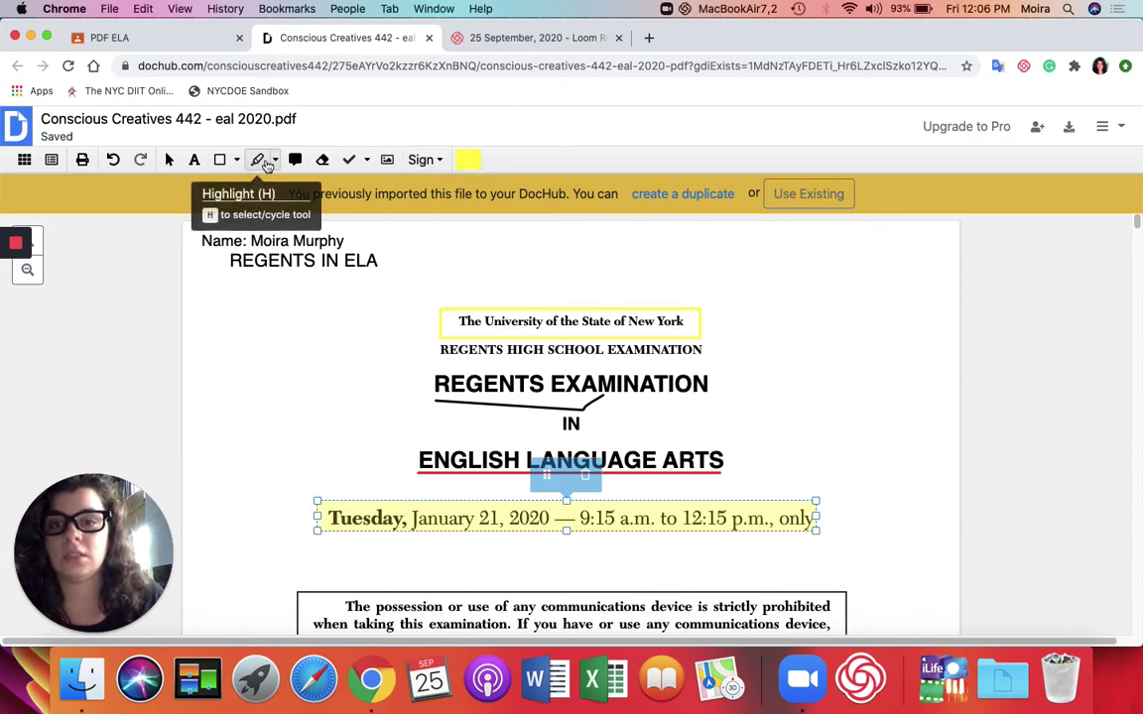
{"action": "left_click", "coordinate": [425, 367]}
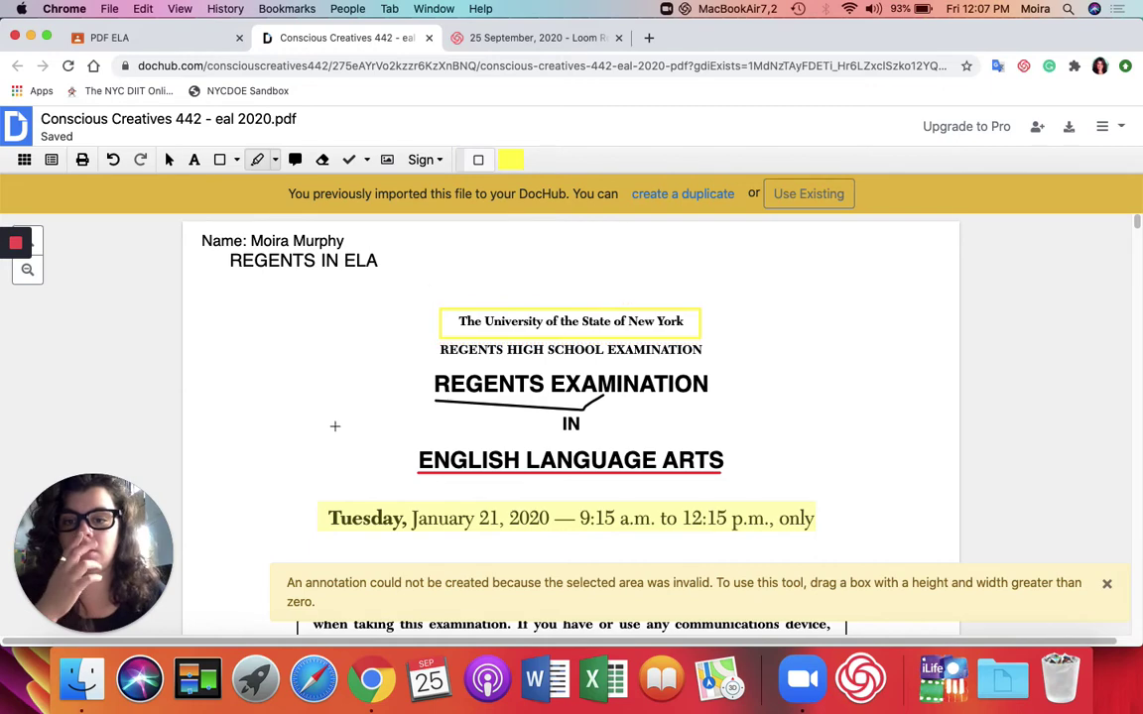
{"action": "scroll", "coordinate": [332, 427], "scroll_direction": "down", "scroll_amount": 10}
{"action": "scroll", "coordinate": [327, 426], "scroll_direction": "up", "scroll_amount": 6}
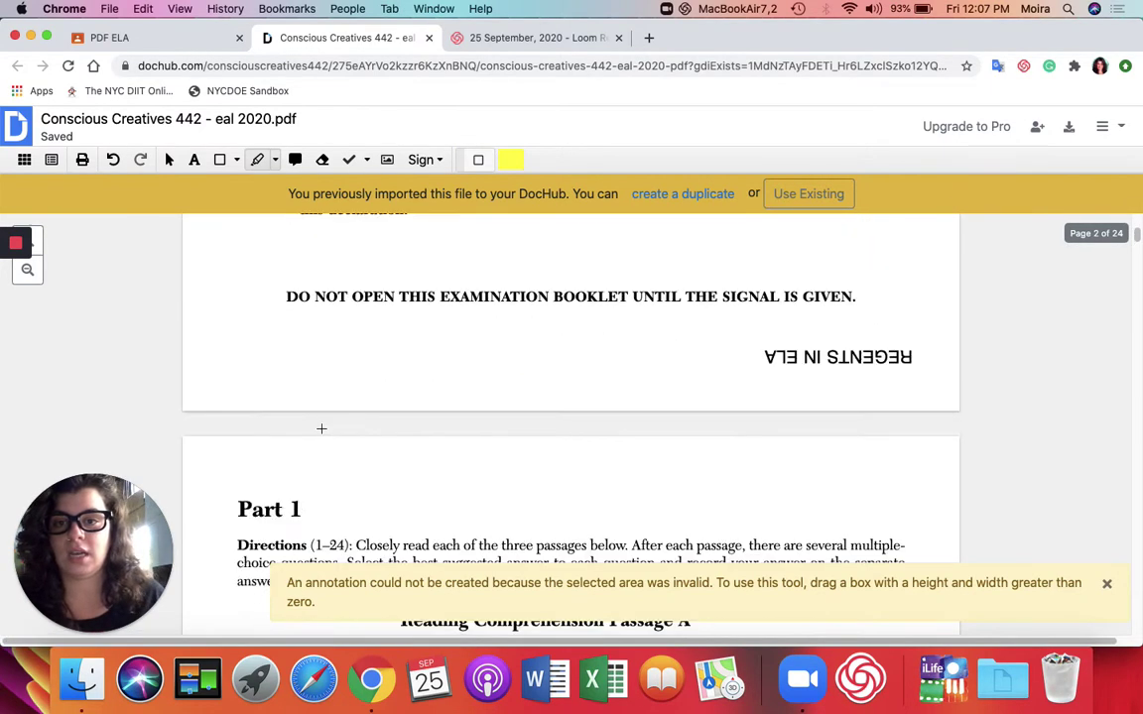
{"action": "left_click", "coordinate": [476, 159]}
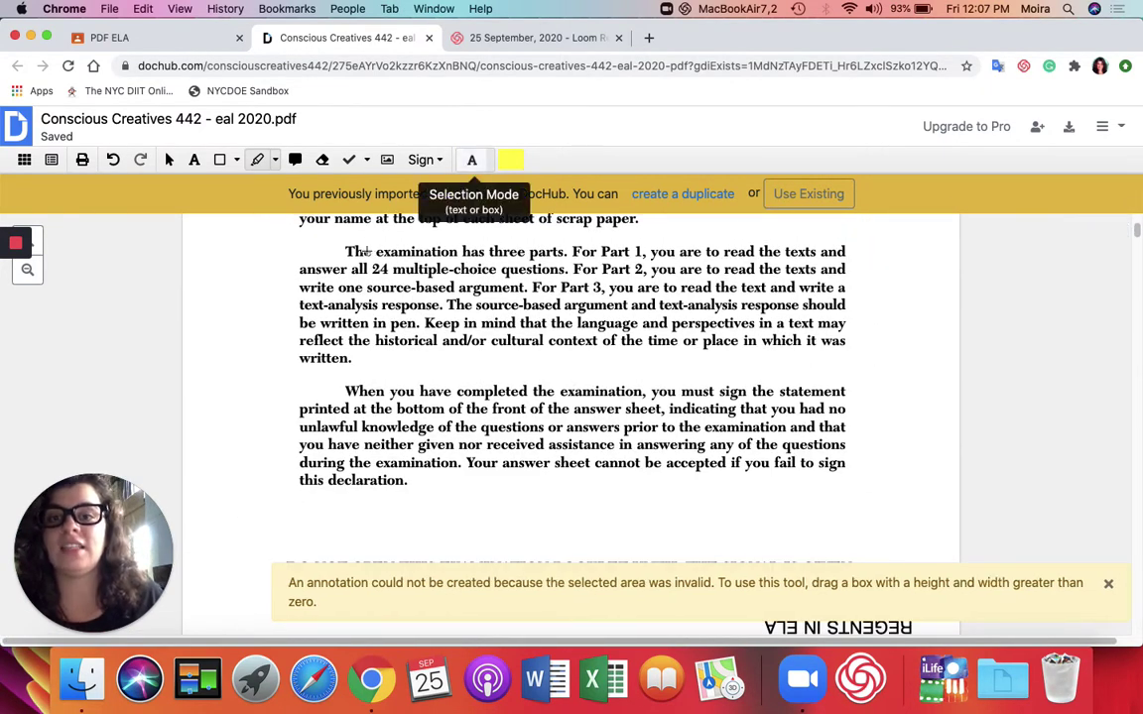
- Try to highlight the start of the paragraph "The examination has three parts" as text, and undo the highlight
{"action": "left_click_drag", "start_coordinate": [345, 251], "coordinate": [427, 259]}
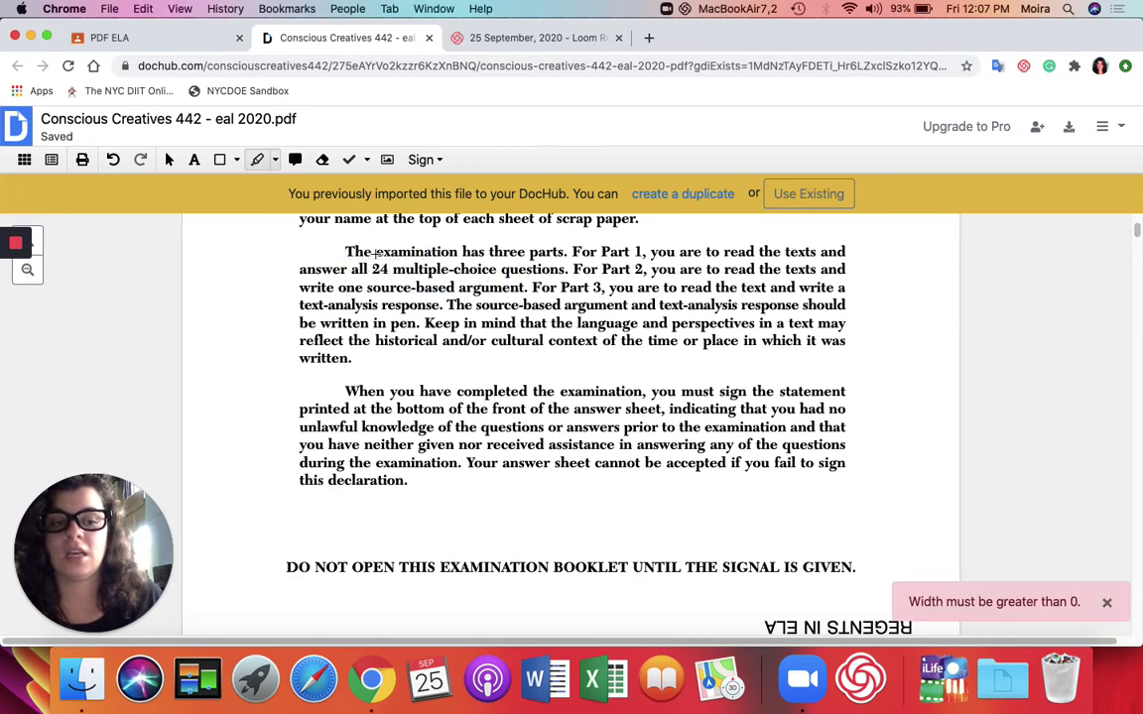
{"action": "left_click_drag", "start_coordinate": [342, 251], "coordinate": [623, 302]}
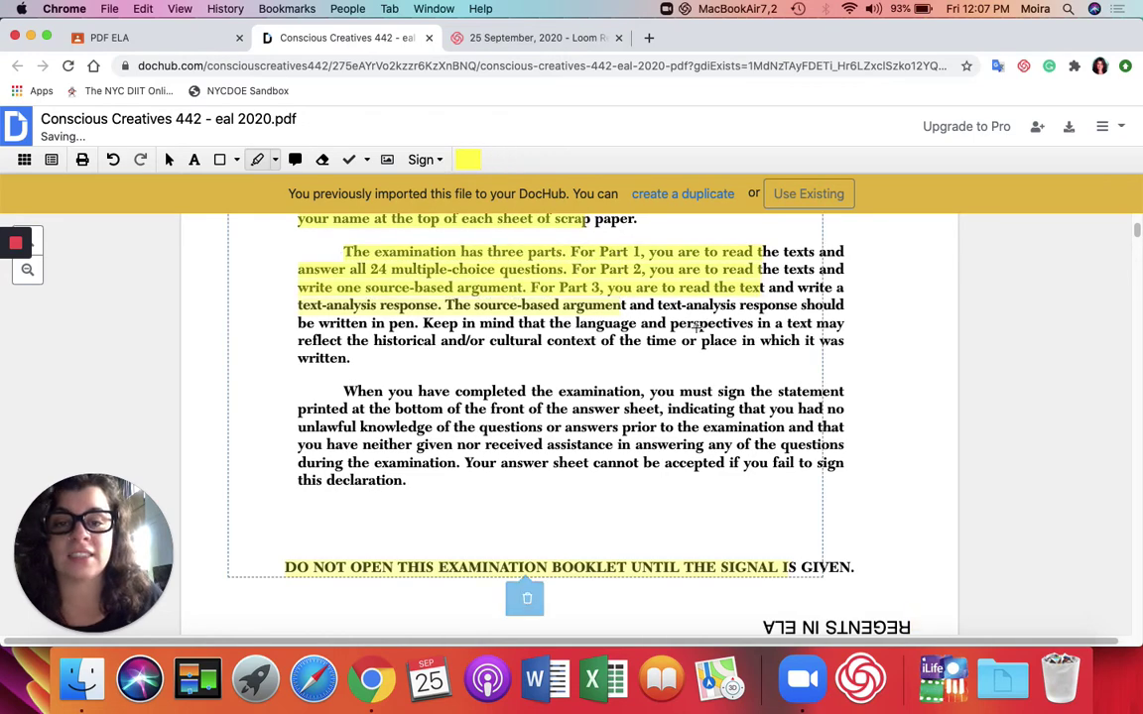
{"action": "scroll", "coordinate": [696, 328], "scroll_direction": "up", "scroll_amount": 3}
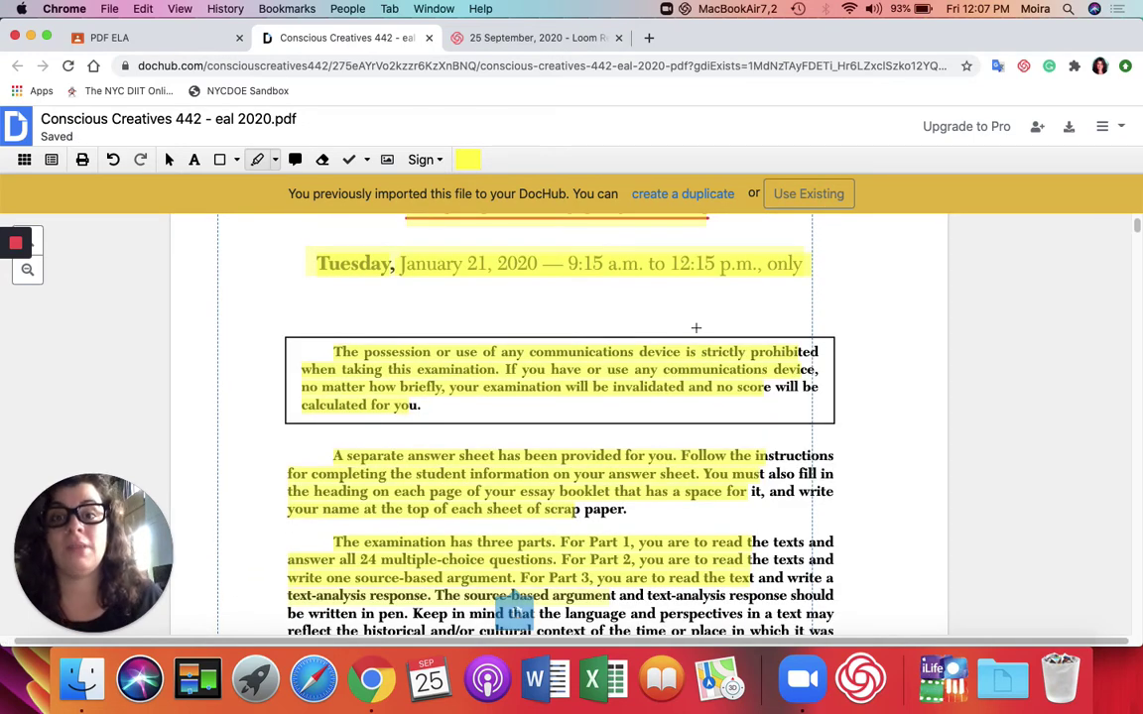
{"action": "left_click", "coordinate": [115, 164]}
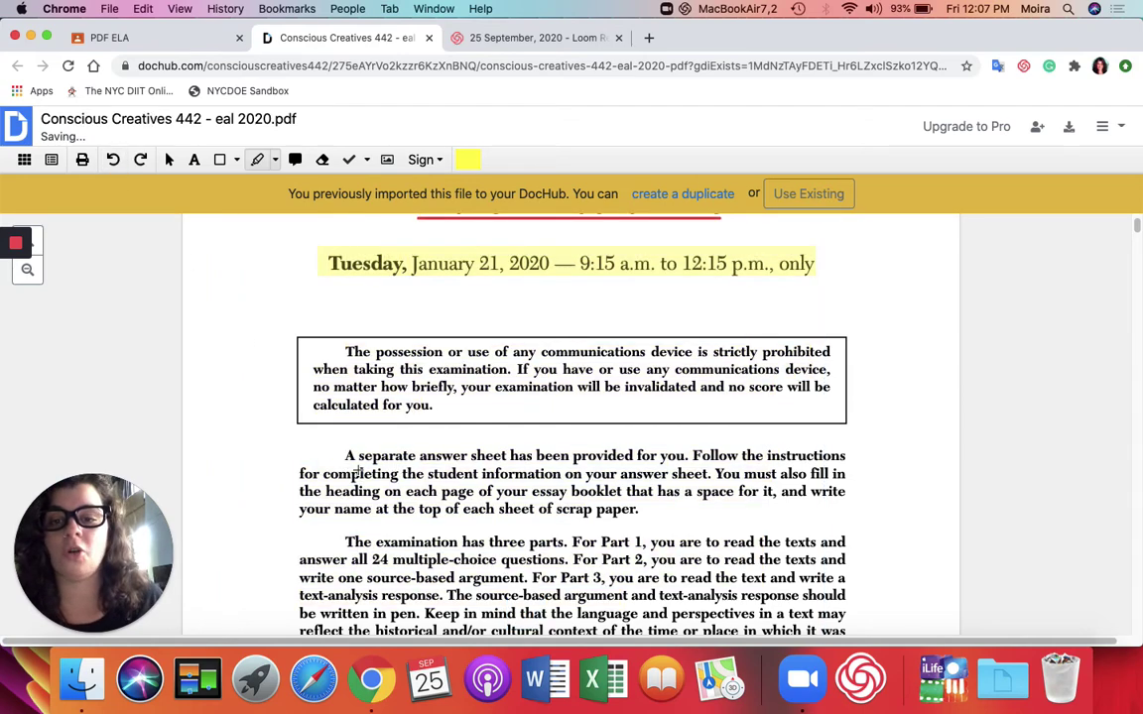
- Highlight the word "completing" in the paragraph about the separate answer sheet
{"action": "left_click_drag", "start_coordinate": [324, 475], "coordinate": [399, 476]}
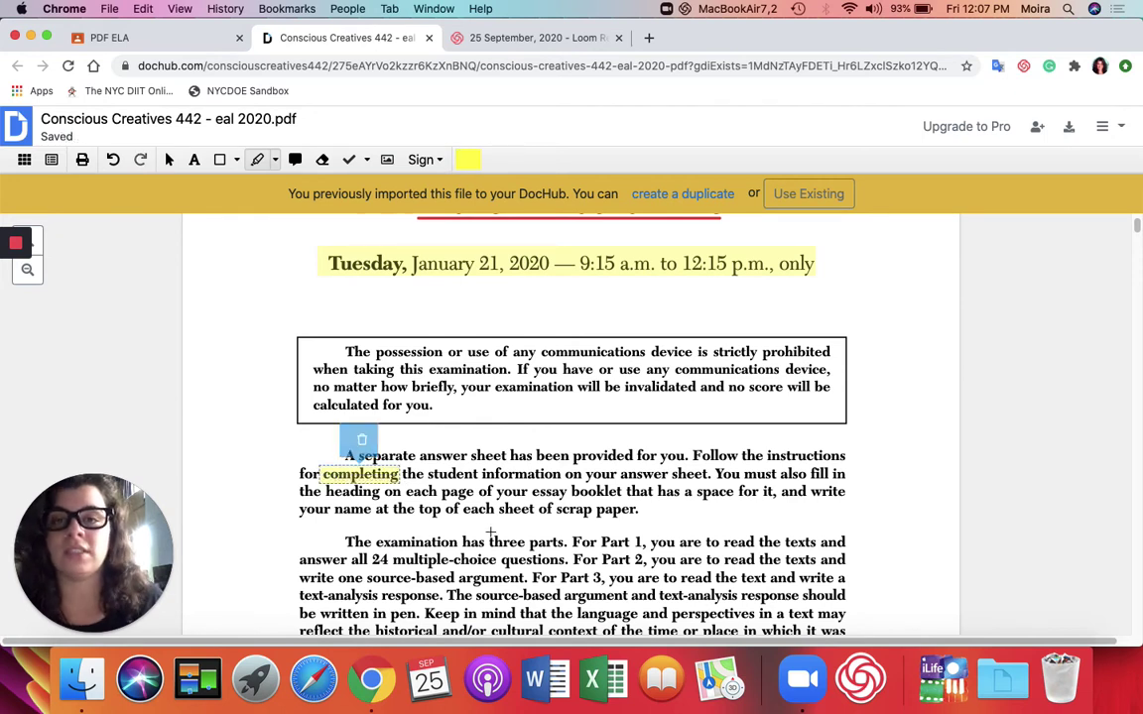
- Place a star stamp in the page margin beside the exam date line and label it with the text "favorite"
{"action": "left_click", "coordinate": [347, 162]}
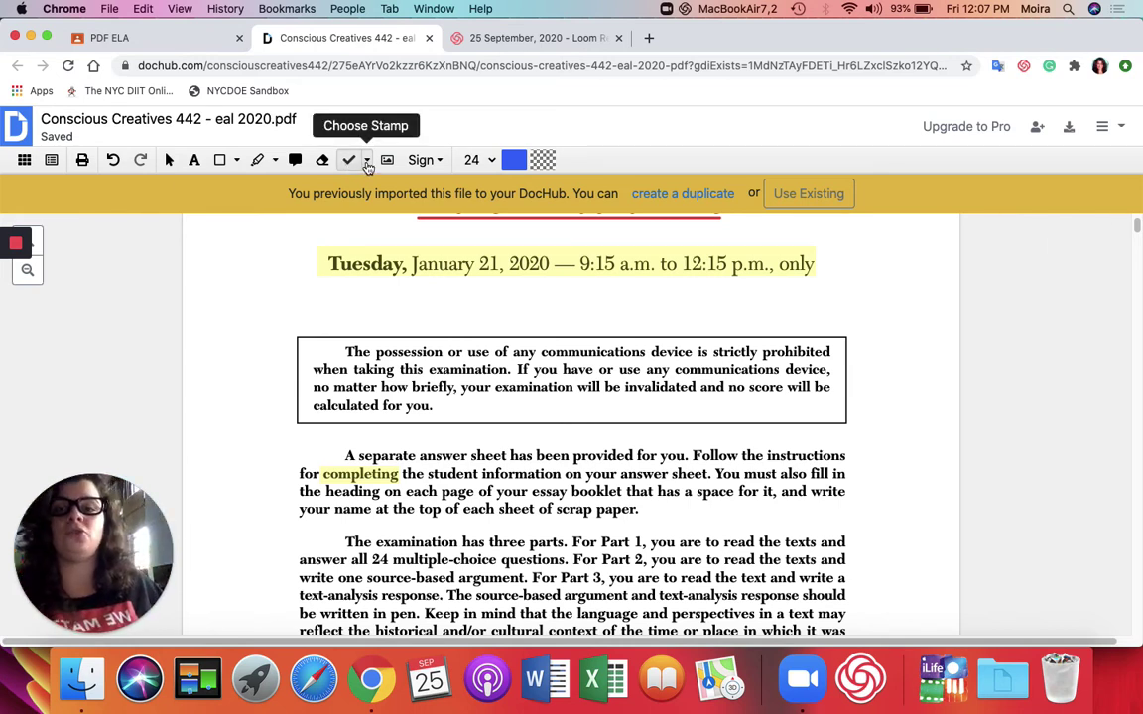
{"action": "left_click", "coordinate": [367, 163]}
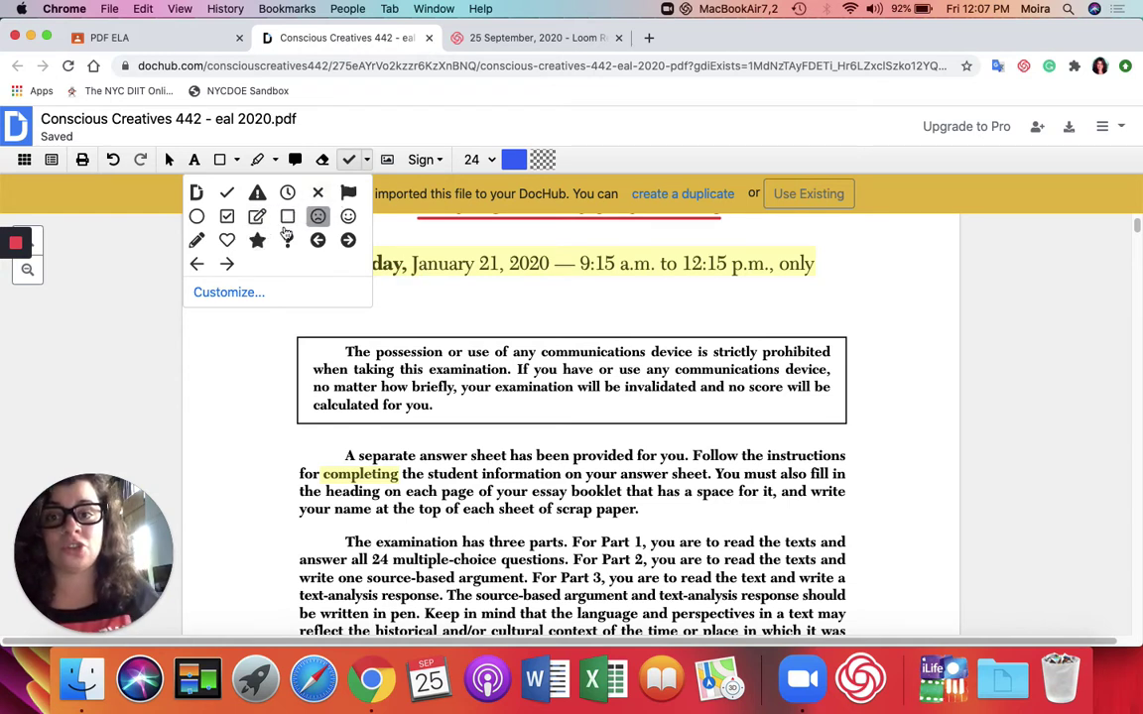
{"action": "left_click", "coordinate": [257, 240]}
{"action": "left_click", "coordinate": [210, 293]}
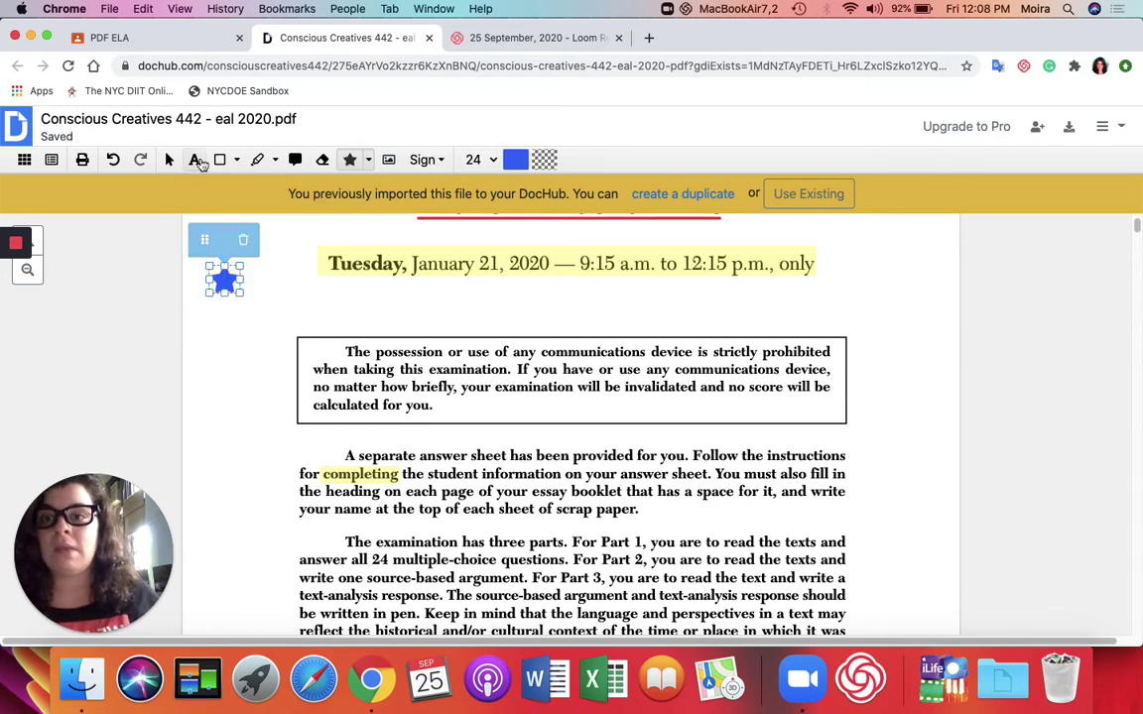
{"action": "left_click", "coordinate": [194, 160]}
{"action": "left_click", "coordinate": [253, 282]}
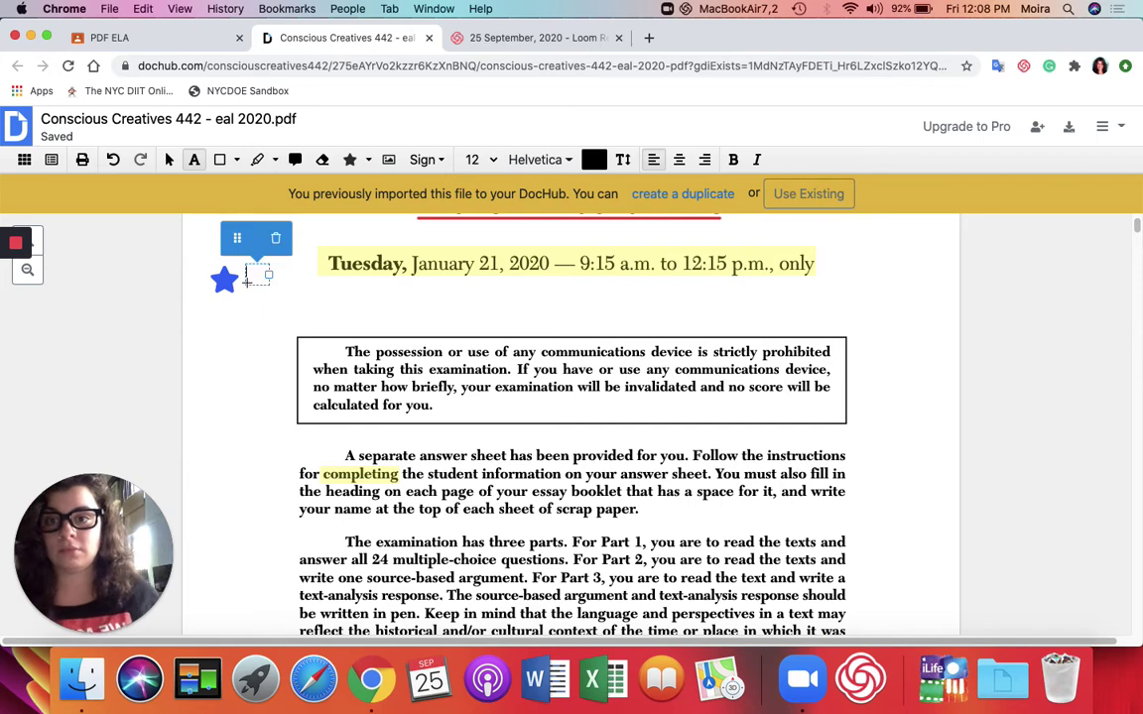
{"action": "type", "text": "favorite"}
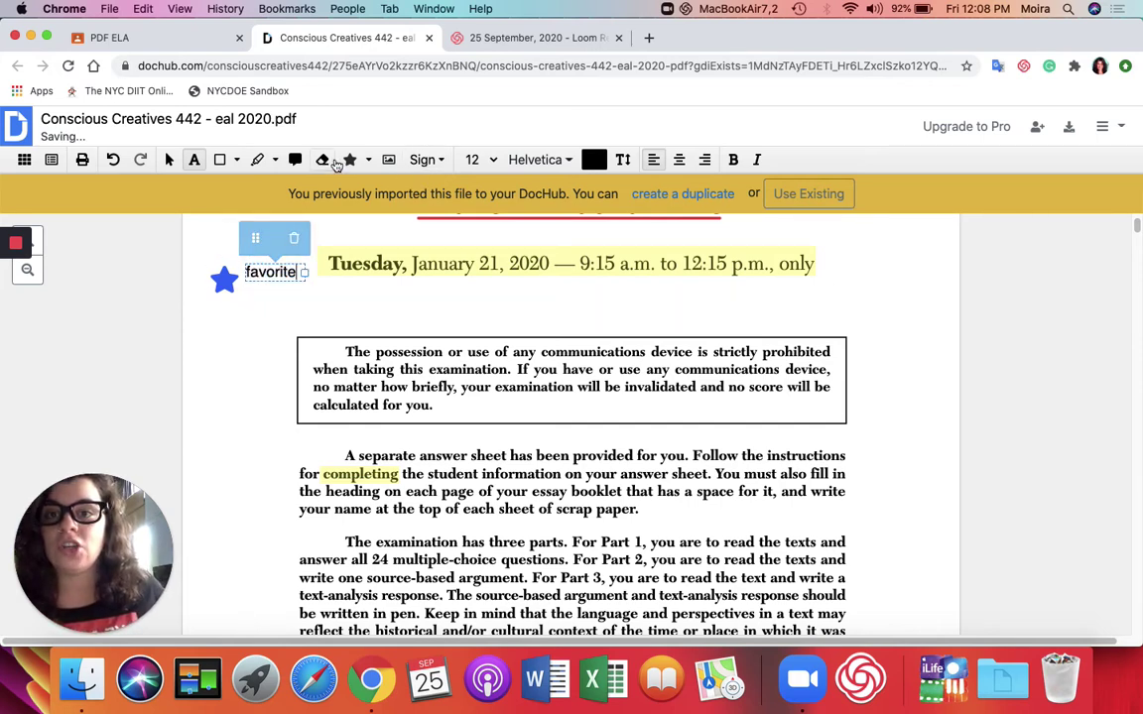
- Place a question mark stamp below the star and label it with the text "look up later"
{"action": "left_click", "coordinate": [369, 163]}
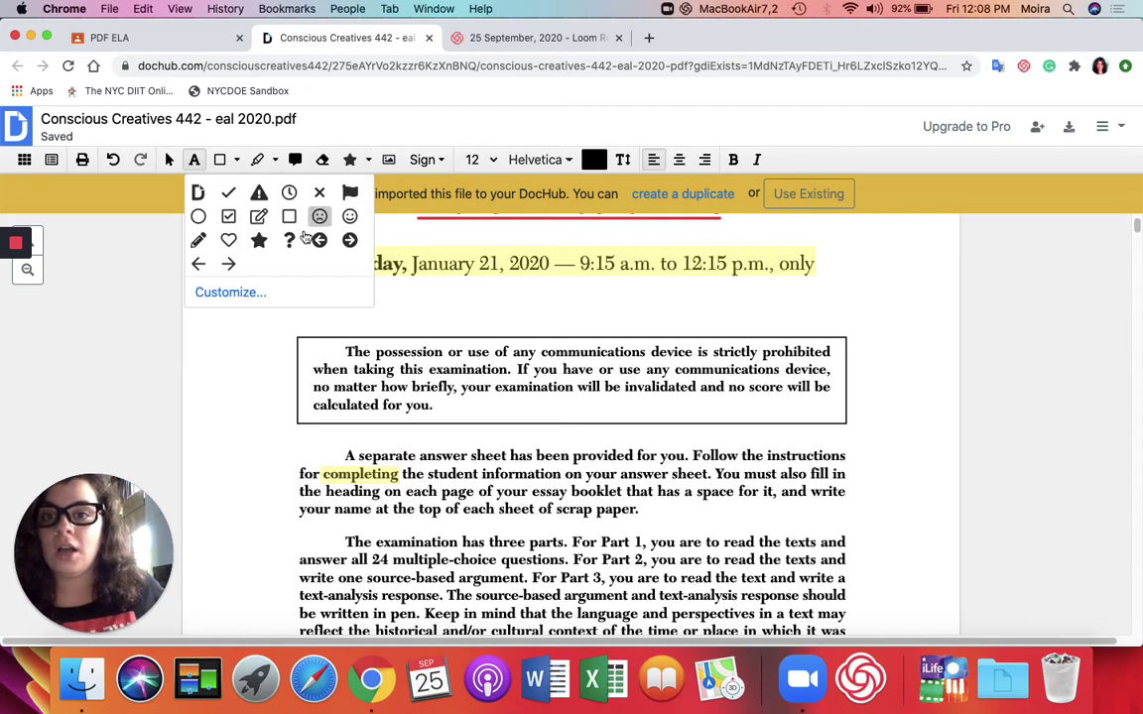
{"action": "left_click", "coordinate": [260, 216]}
{"action": "left_click", "coordinate": [225, 317]}
{"action": "left_click", "coordinate": [194, 159]}
{"action": "left_click", "coordinate": [249, 317]}
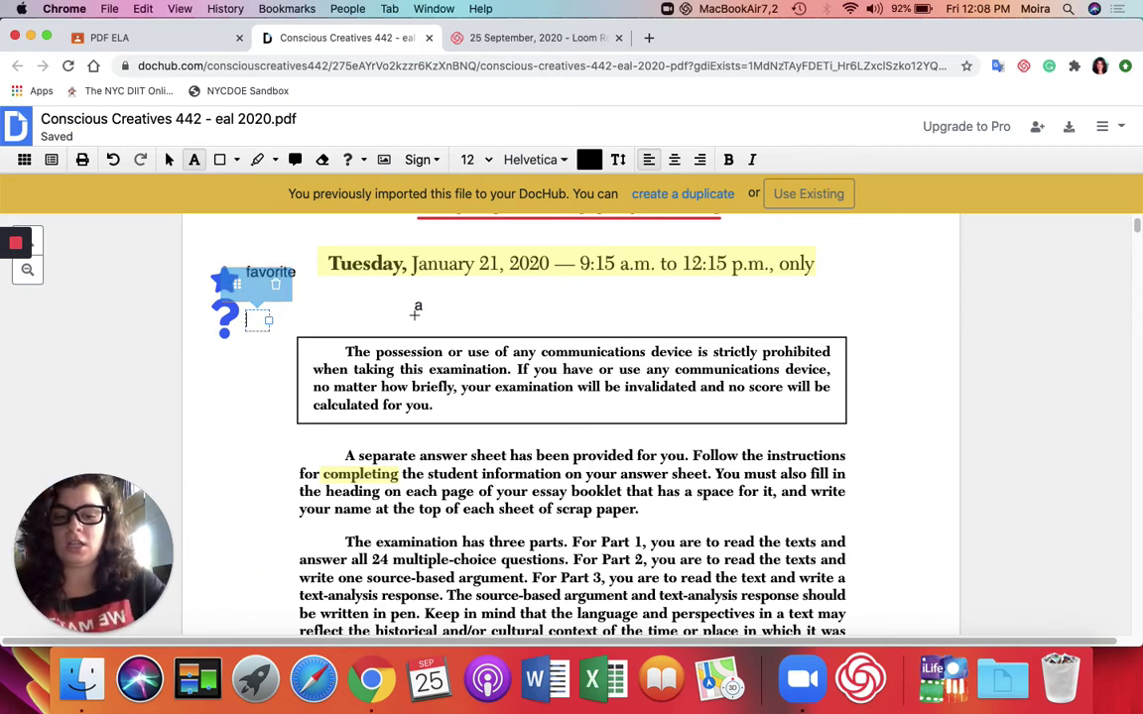
{"action": "type", "text": "look up later"}
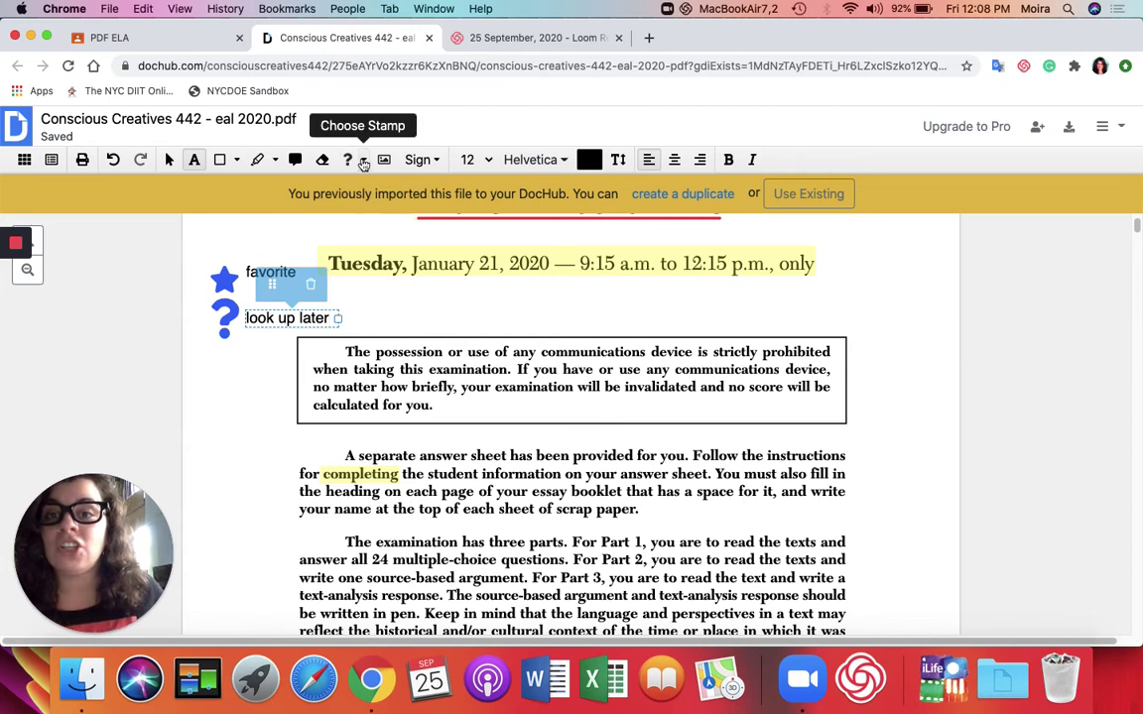
- Place a smiley face stamp in the margin just after the boxed communications device notice and set its colour to purple
{"action": "left_click", "coordinate": [347, 160]}
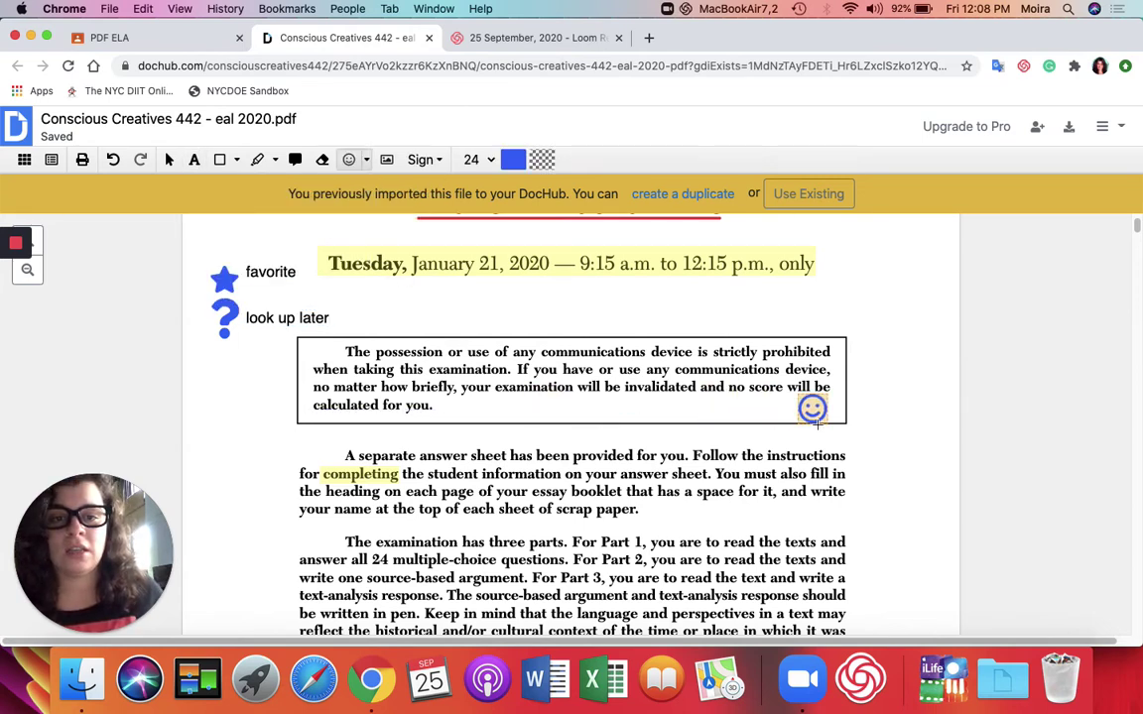
{"action": "left_click", "coordinate": [871, 405]}
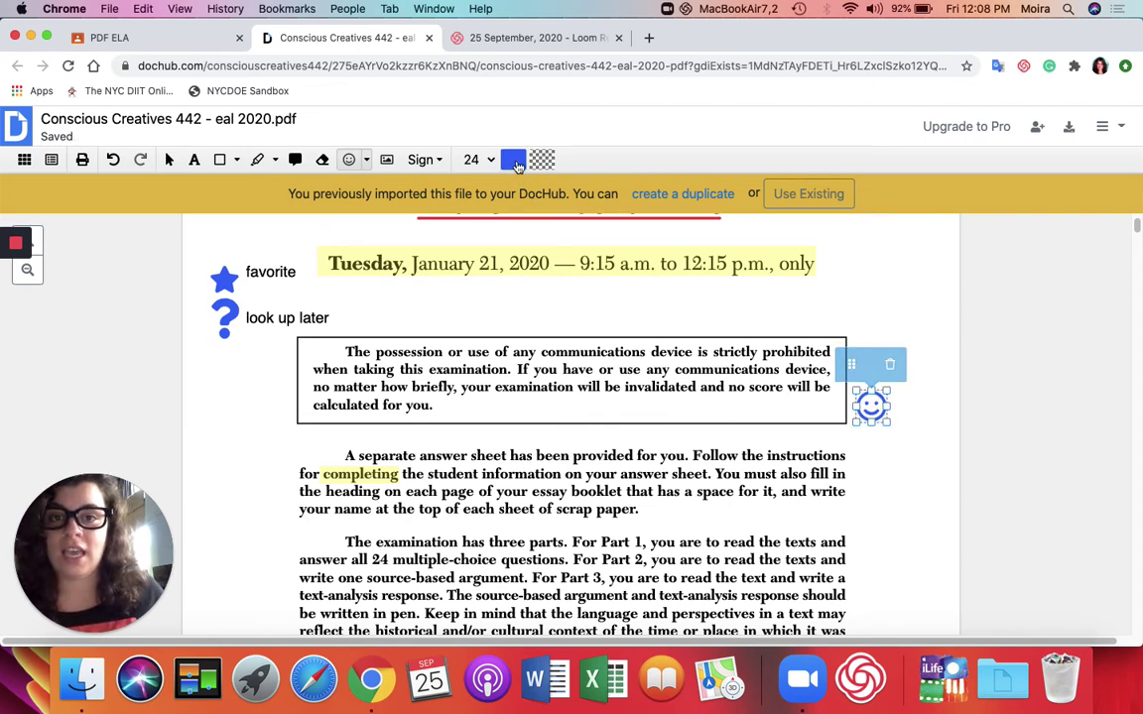
{"action": "left_click", "coordinate": [513, 159]}
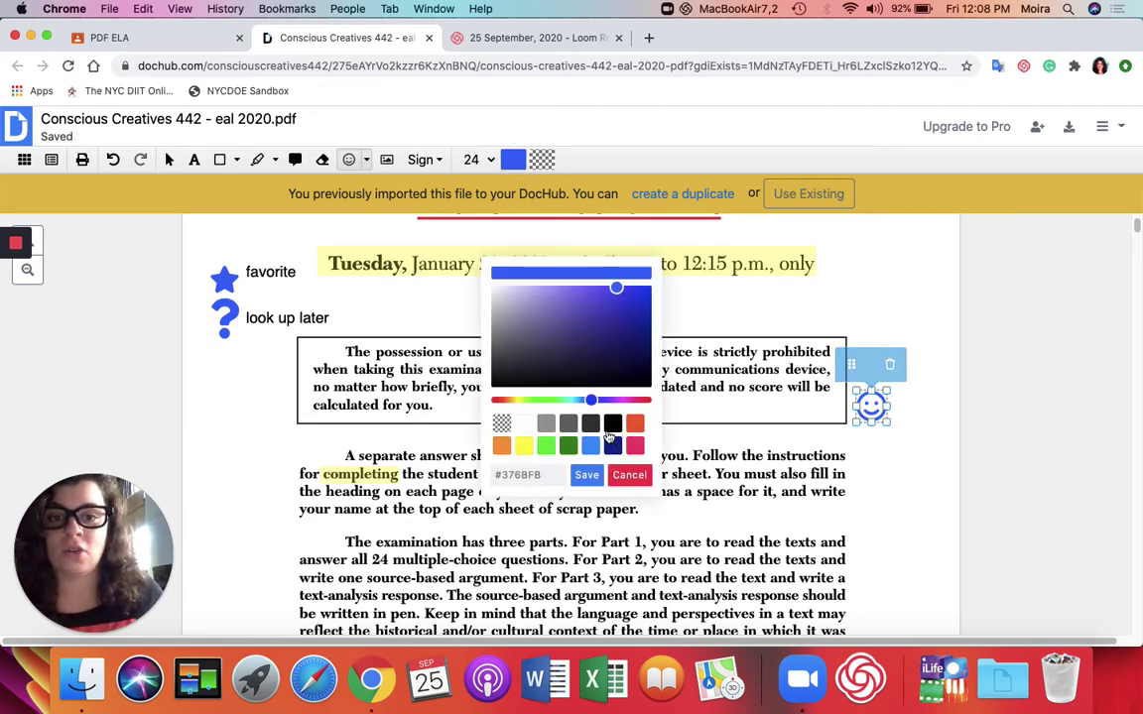
{"action": "left_click_drag", "start_coordinate": [590, 400], "coordinate": [610, 400]}
{"action": "left_click", "coordinate": [587, 475]}
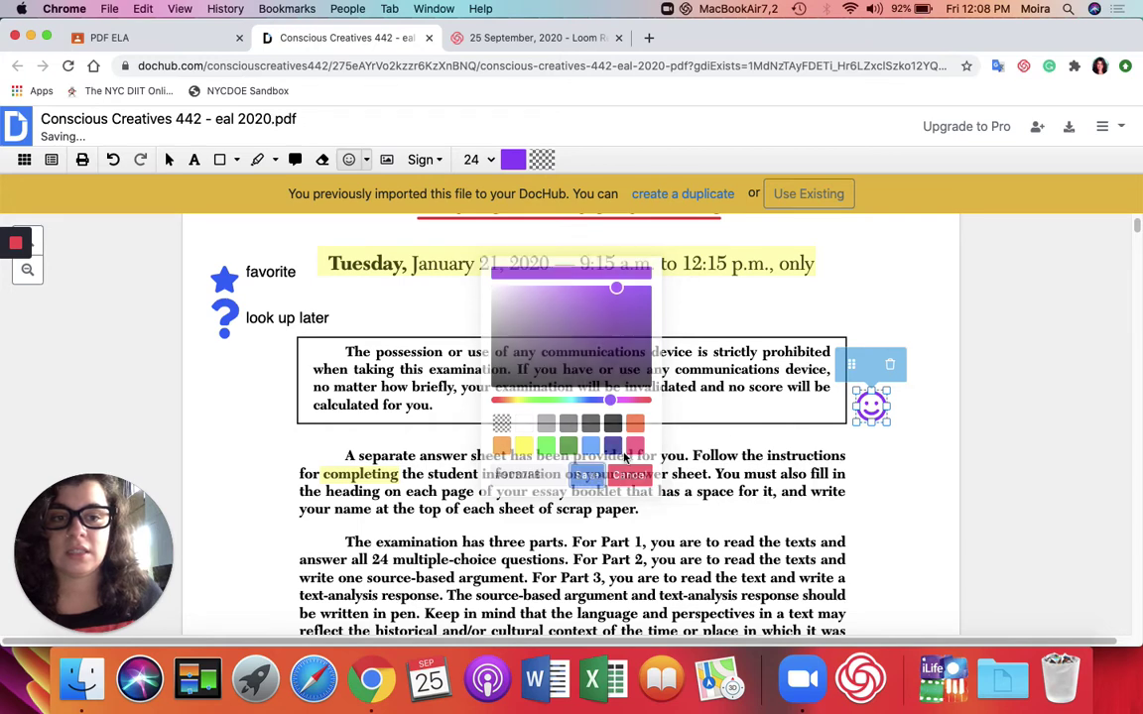
- Place two check mark stamps along the starting edge of the boxed notice, and undo a trial move of the lower one farther into the margin
{"action": "left_click", "coordinate": [367, 163]}
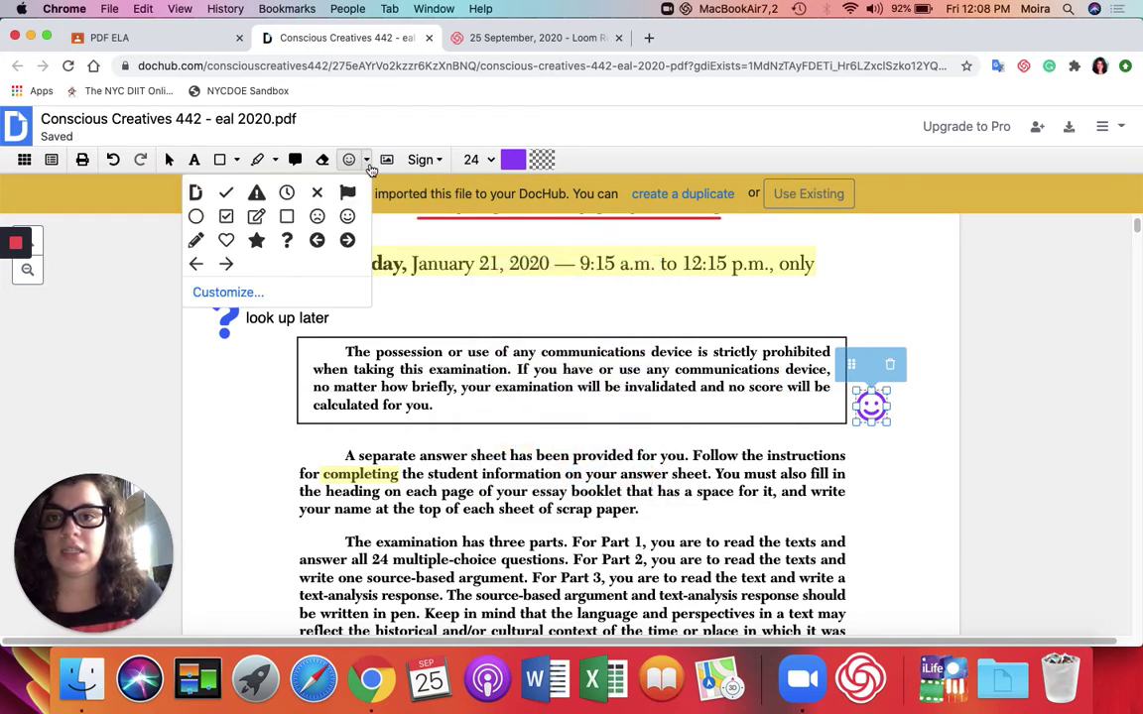
{"action": "left_click", "coordinate": [226, 191]}
{"action": "left_click", "coordinate": [275, 369]}
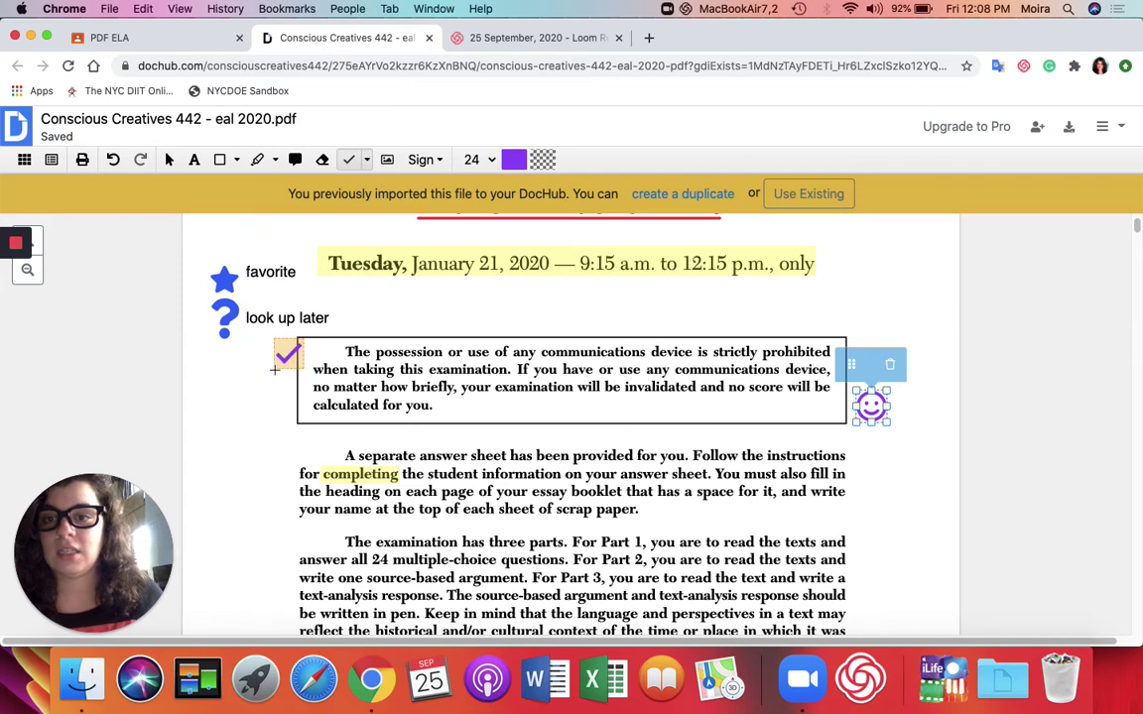
{"action": "left_click", "coordinate": [270, 373]}
{"action": "left_click", "coordinate": [269, 404]}
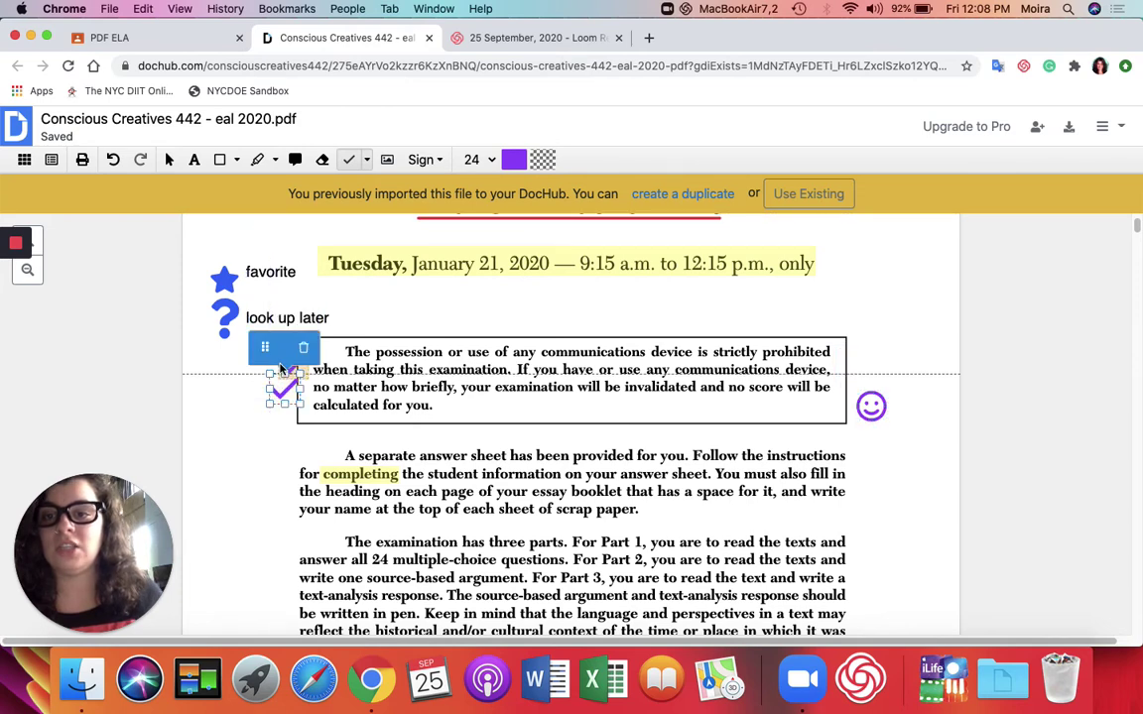
{"action": "left_click_drag", "start_coordinate": [265, 346], "coordinate": [197, 379]}
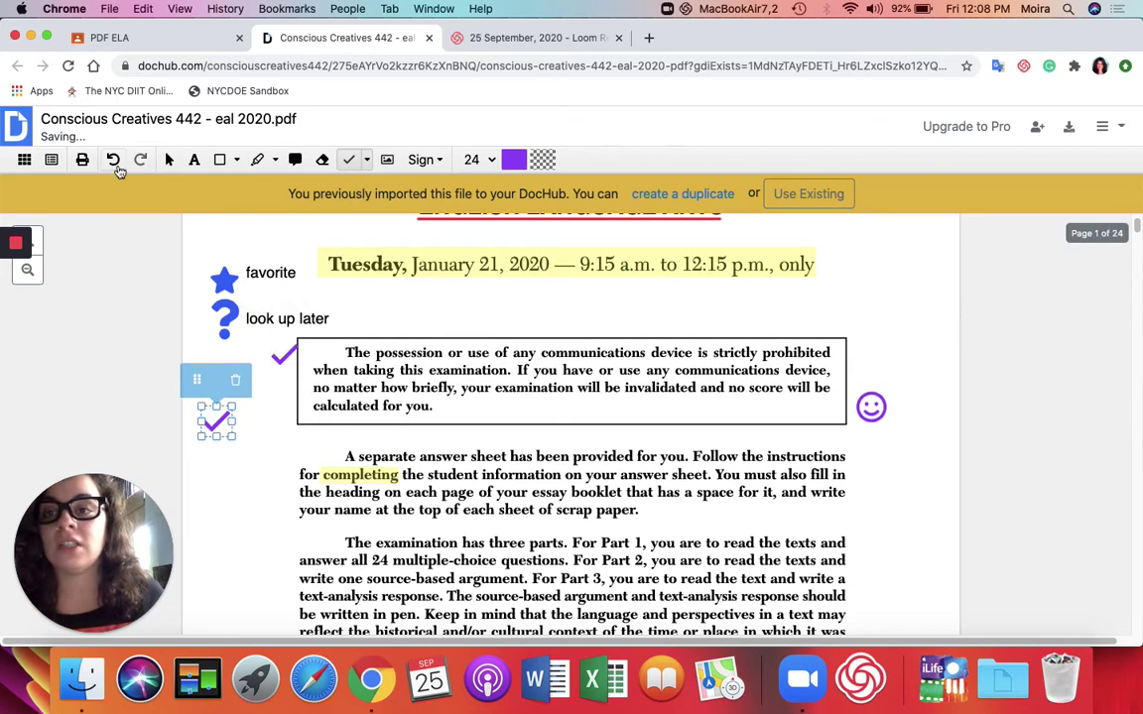
{"action": "left_click", "coordinate": [114, 161]}
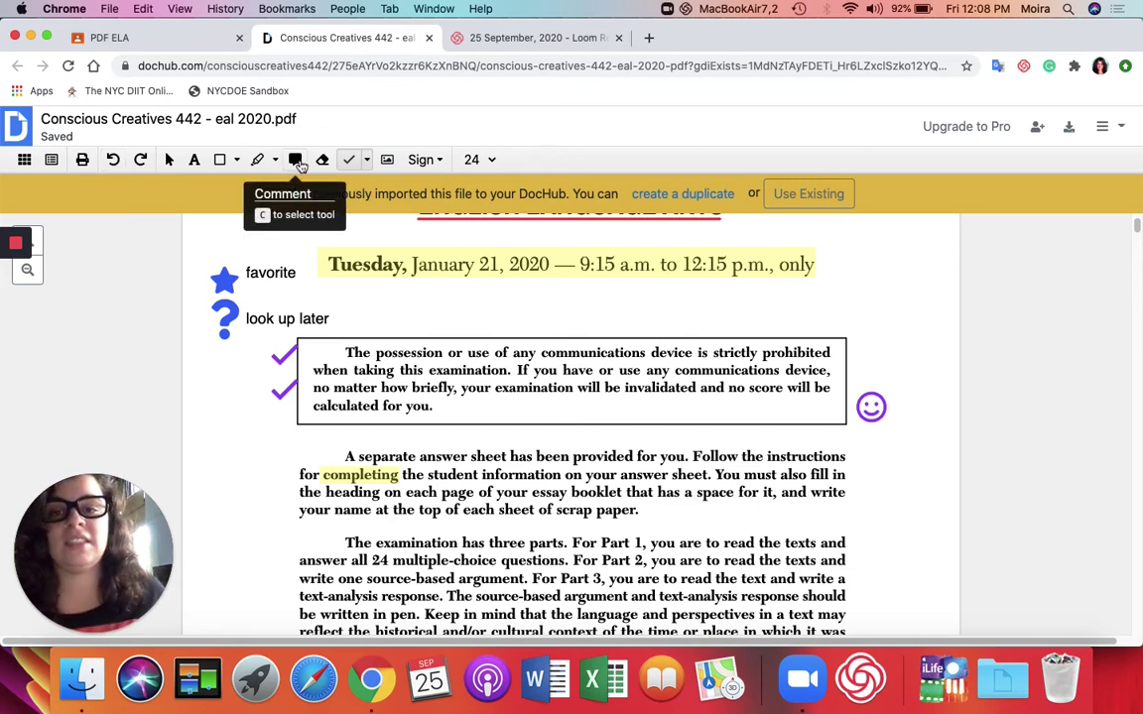
- Add a comment reading "Hello" at the end of the boxed notice's first line
{"action": "left_click", "coordinate": [297, 162]}
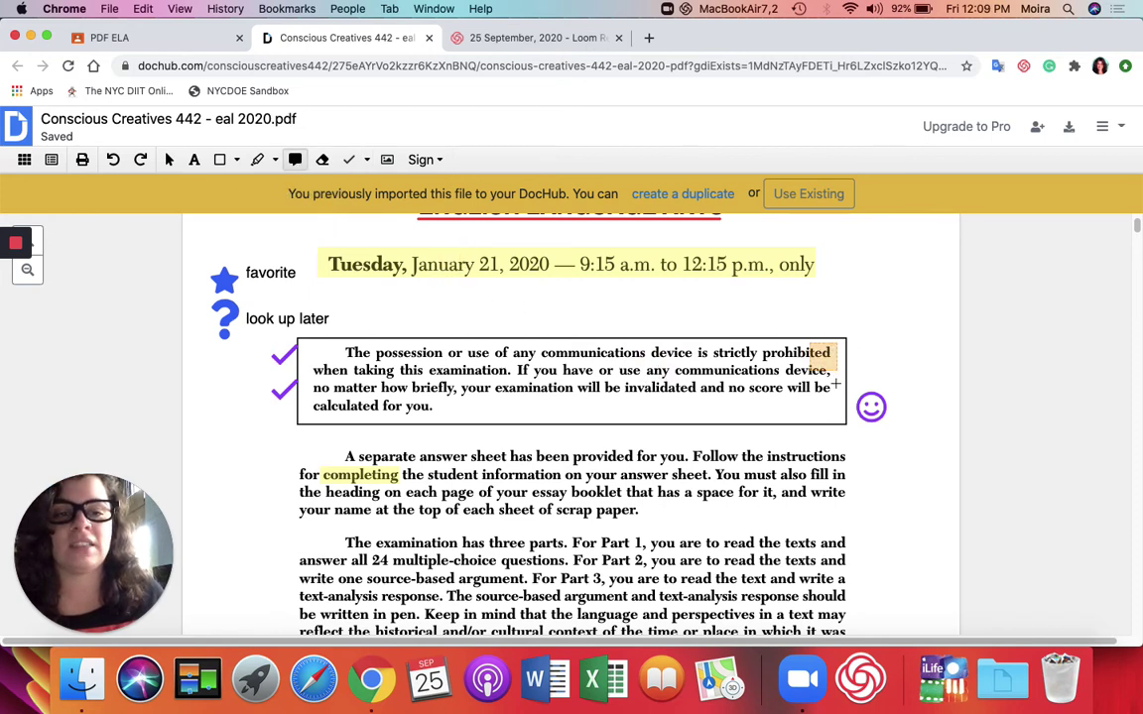
{"action": "left_click", "coordinate": [831, 355]}
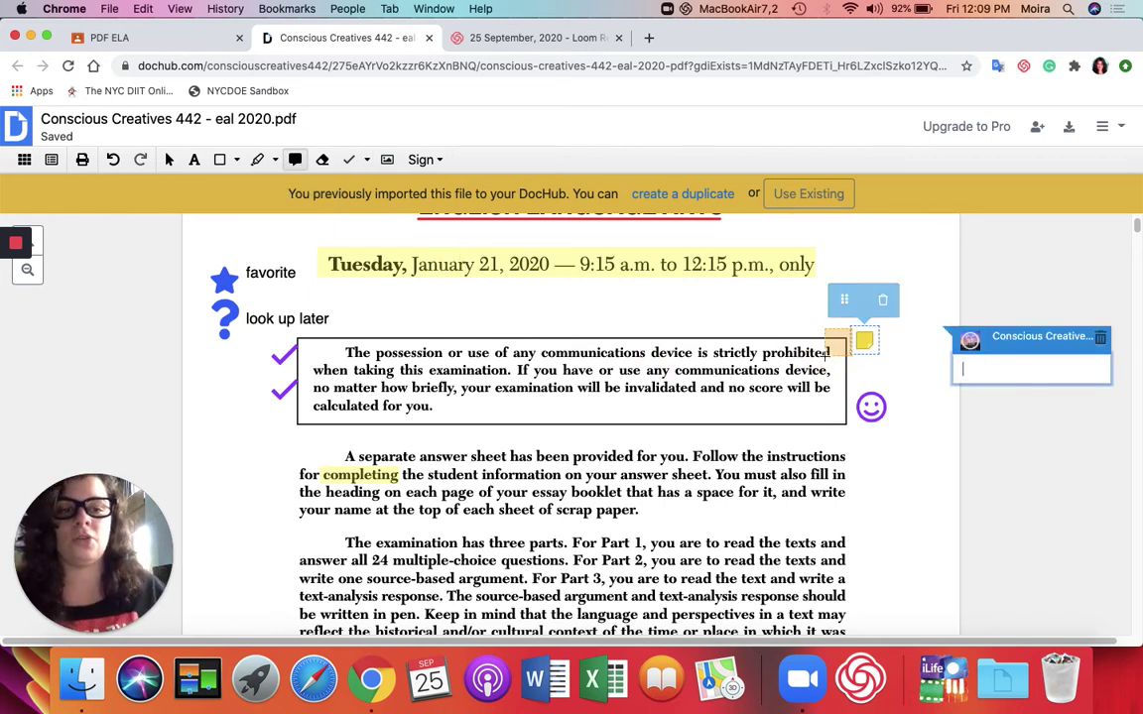
{"action": "type", "text": "Hello"}
{"action": "key", "text": "Return"}
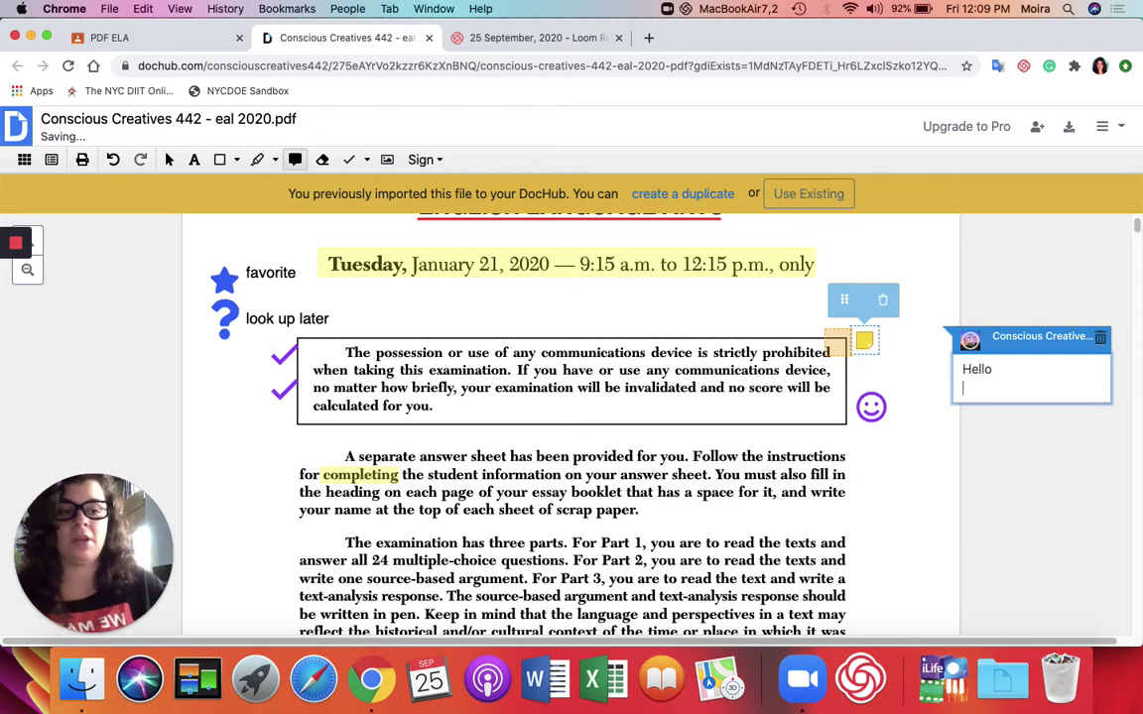
{"action": "left_click", "coordinate": [1070, 471]}
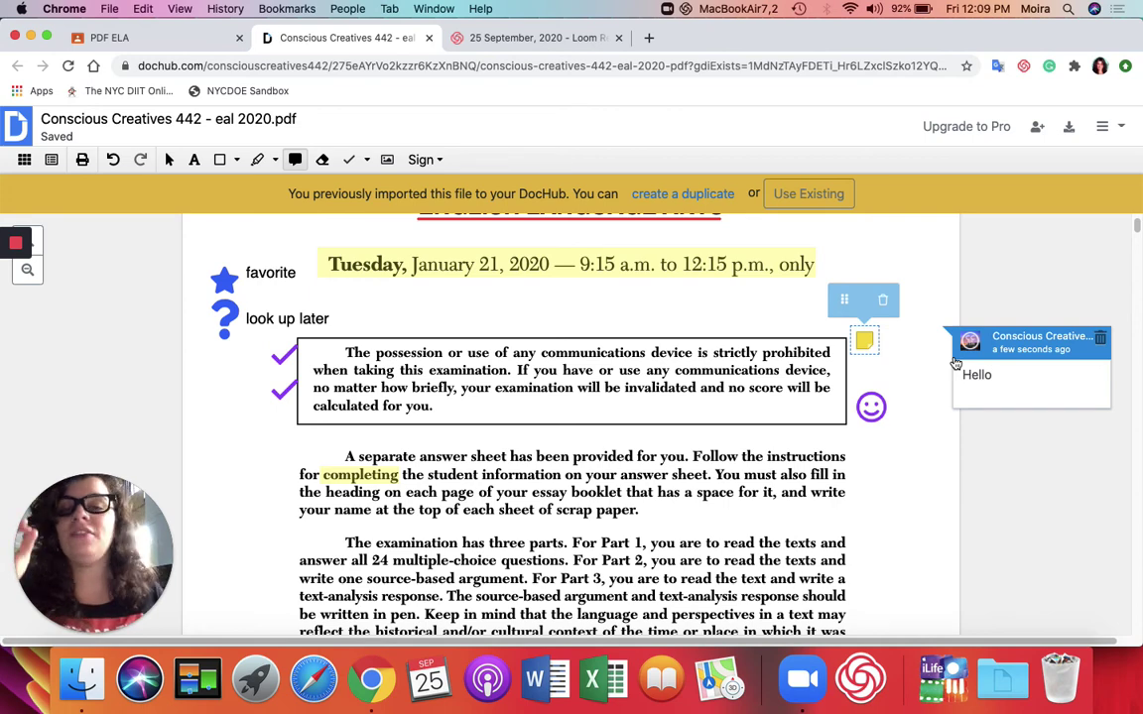
- Export the annotated PDF to Google Drive, updating the existing file with a revision, and view the saved file in Drive
{"action": "left_click", "coordinate": [1070, 129]}
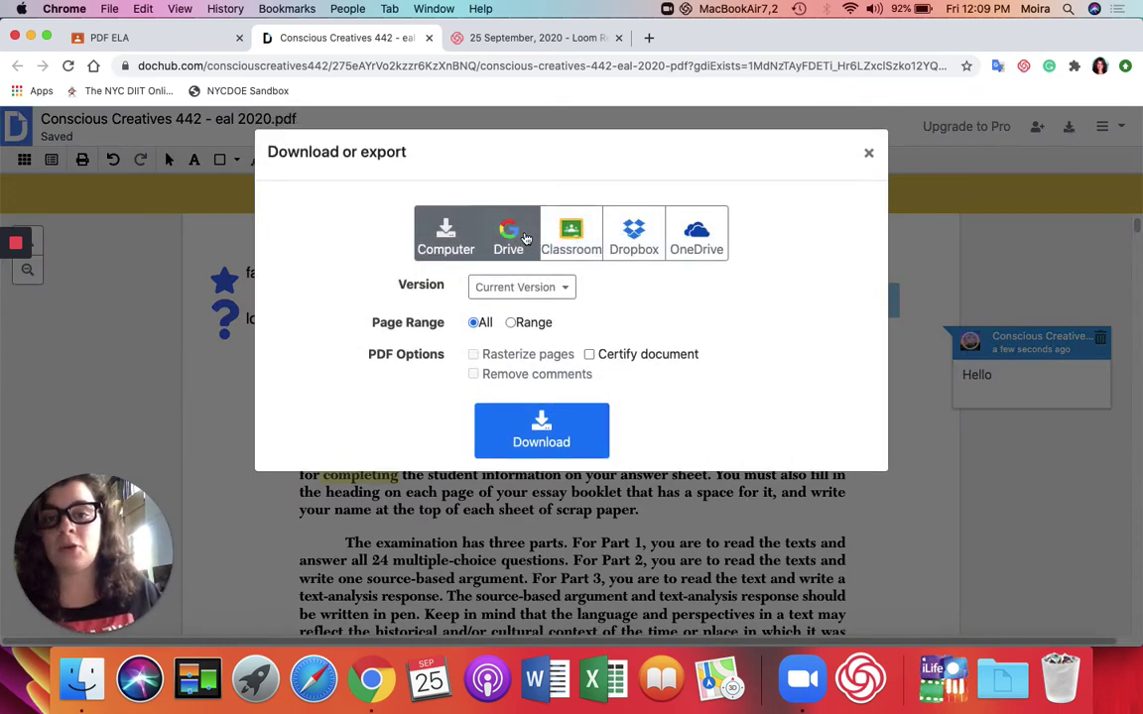
{"action": "left_click", "coordinate": [520, 238]}
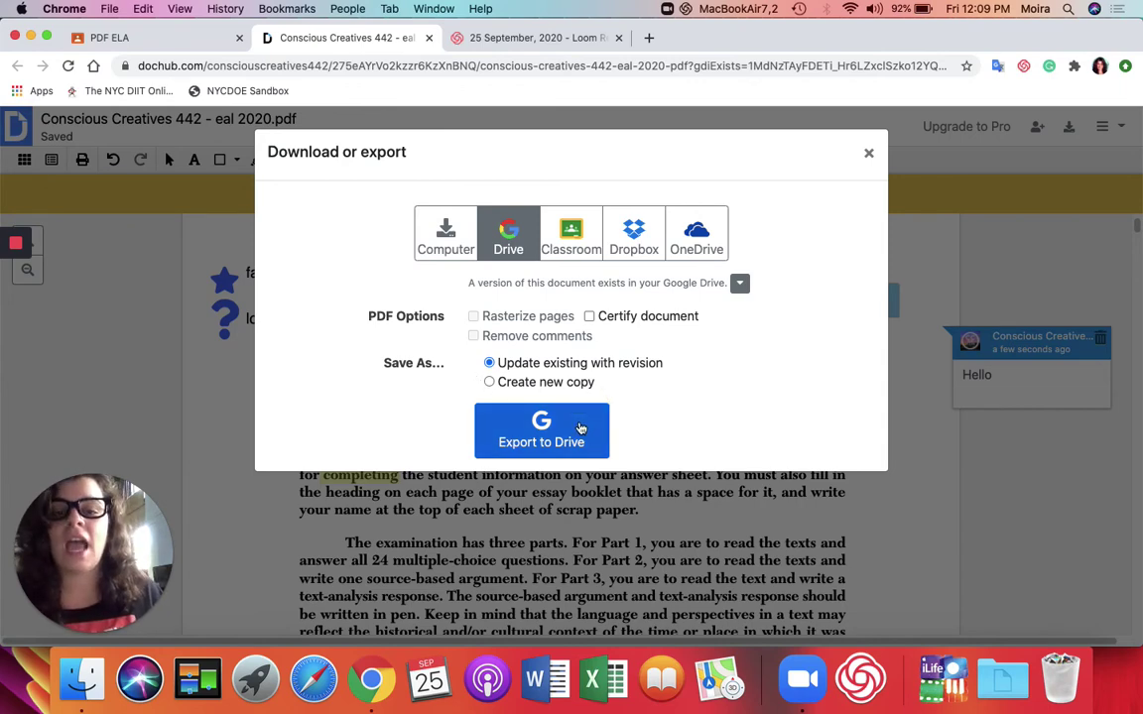
{"action": "left_click", "coordinate": [581, 428]}
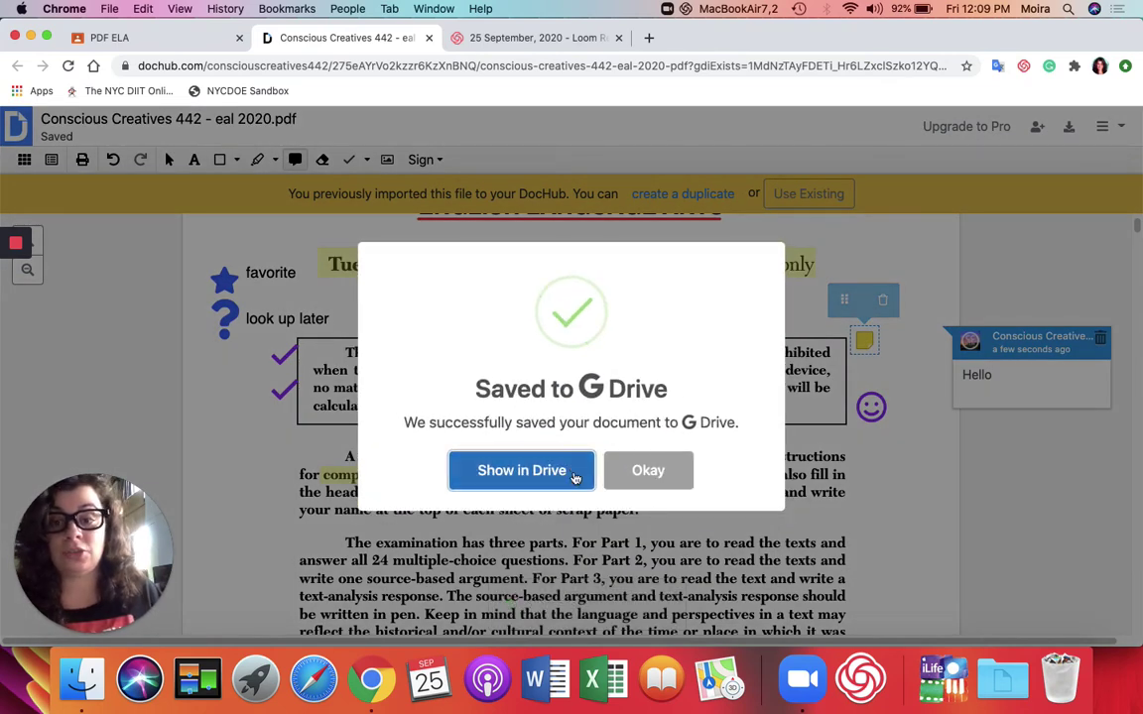
{"action": "left_click", "coordinate": [520, 472]}
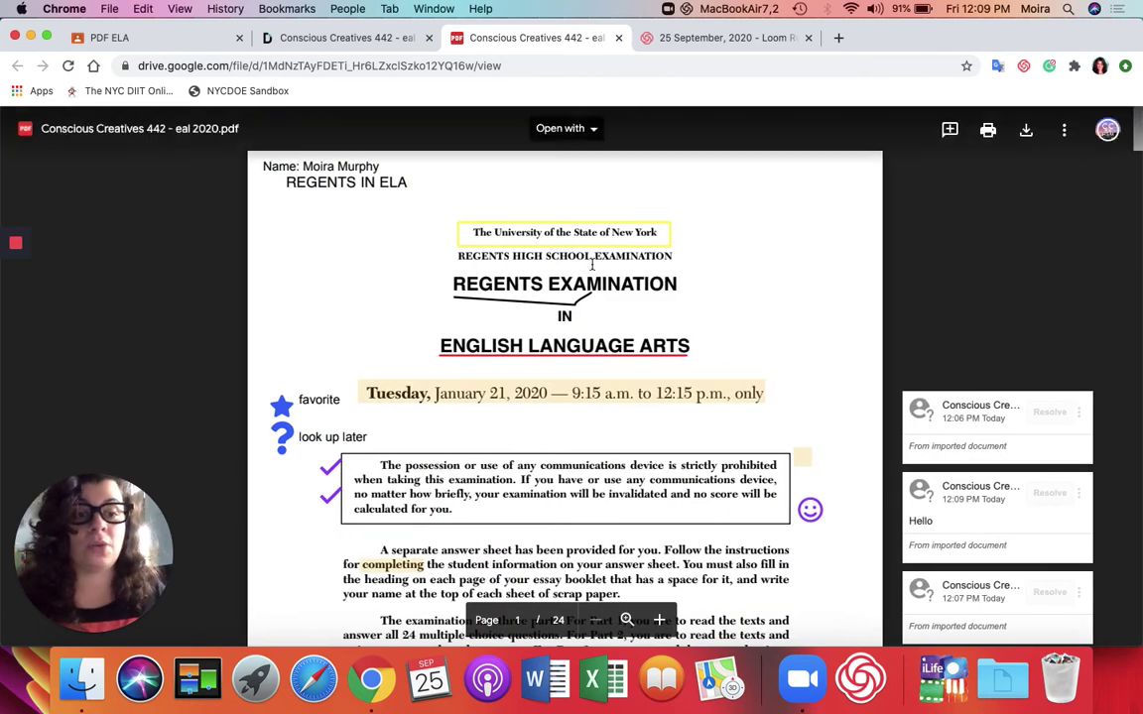
{"action": "scroll", "coordinate": [714, 397], "scroll_direction": "down", "scroll_amount": 8}
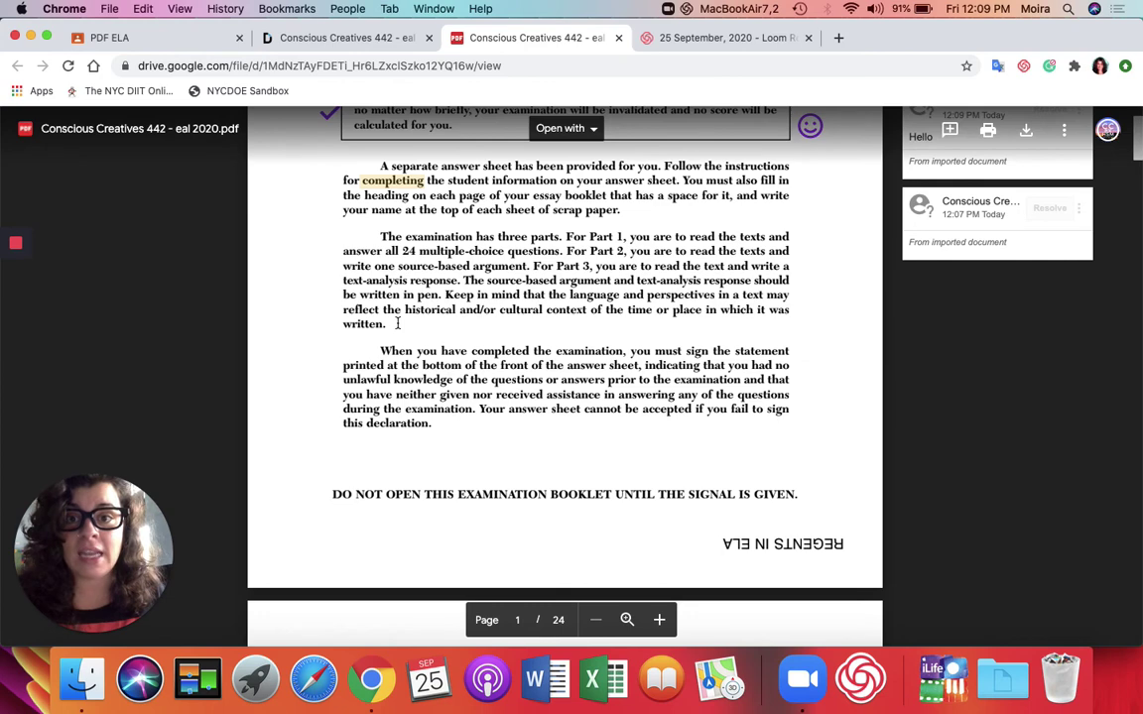
- Return to the PDF ELA assignment in Google Classroom and check the attached PDF for the annotations
{"action": "scroll", "coordinate": [396, 323], "scroll_direction": "up", "scroll_amount": 8}
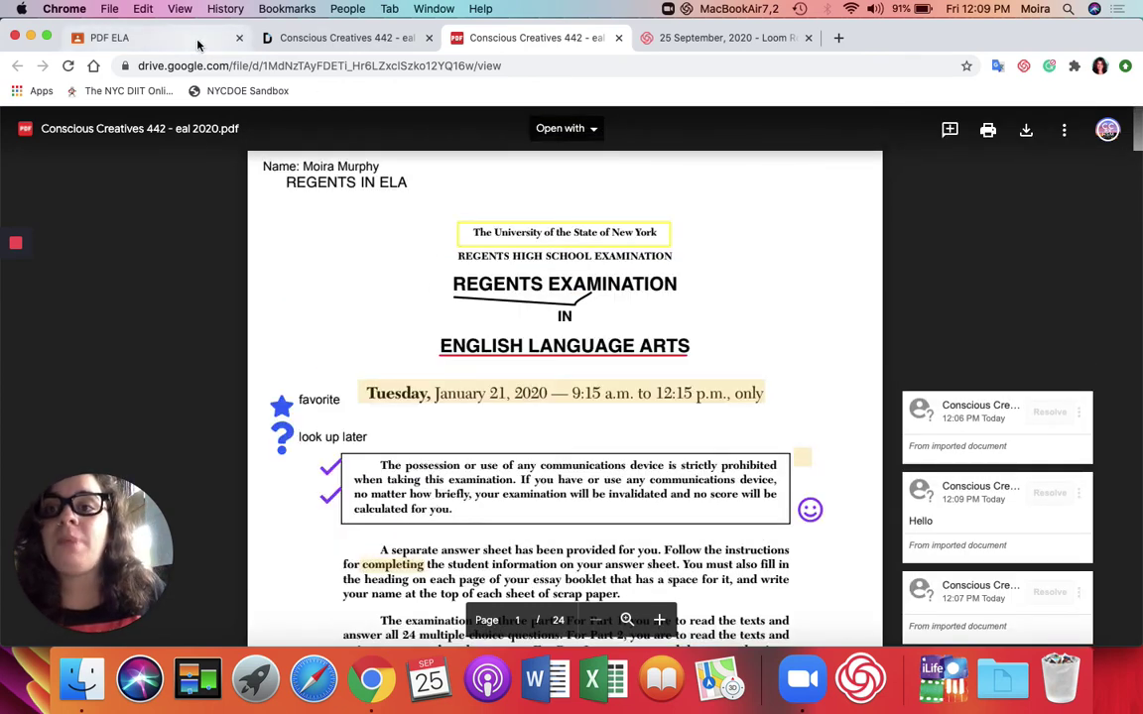
{"action": "left_click", "coordinate": [198, 45]}
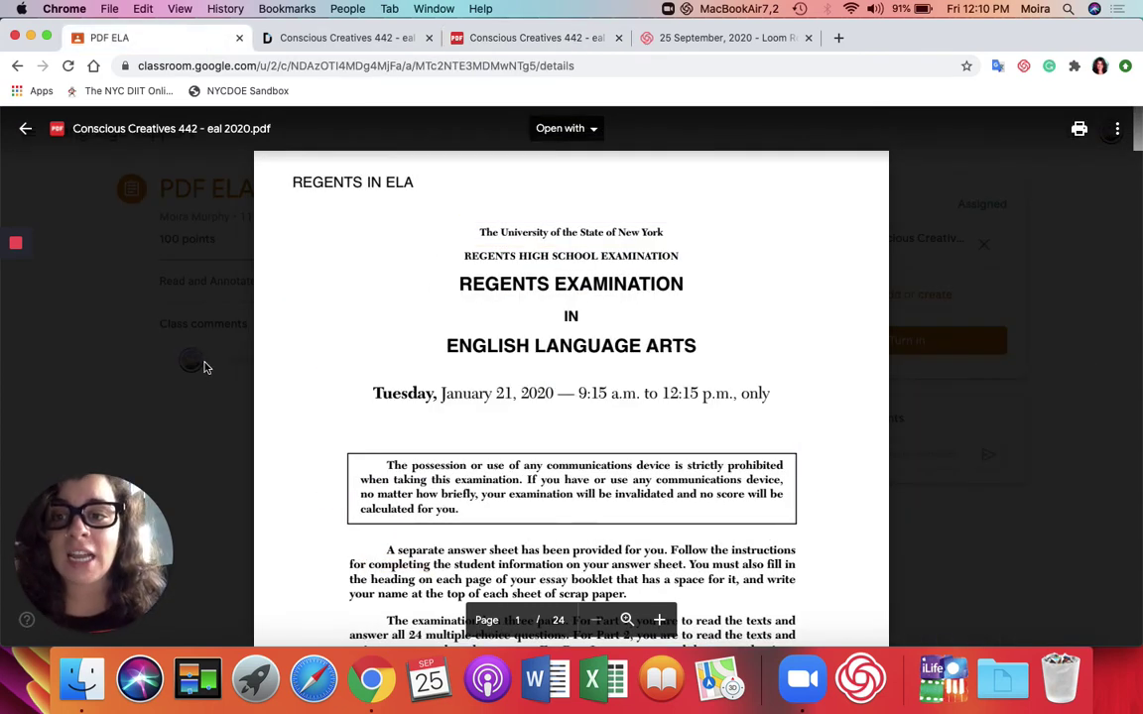
{"action": "left_click", "coordinate": [216, 411]}
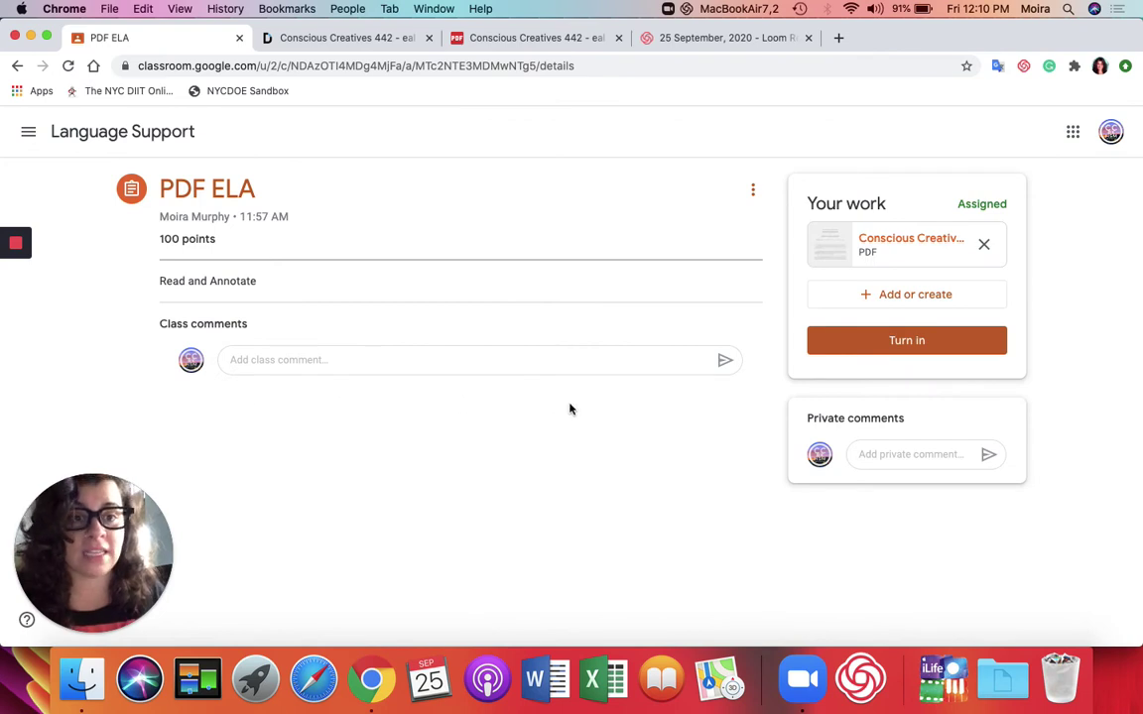
{"action": "left_click", "coordinate": [912, 248]}
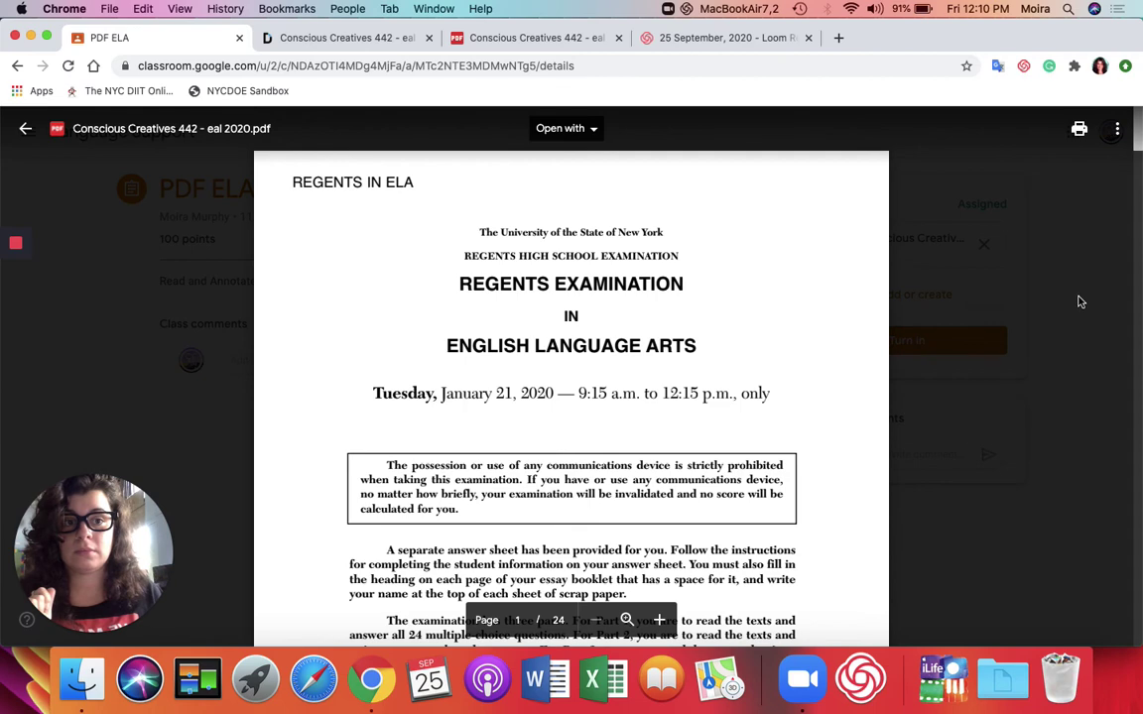
{"action": "left_click", "coordinate": [971, 264]}
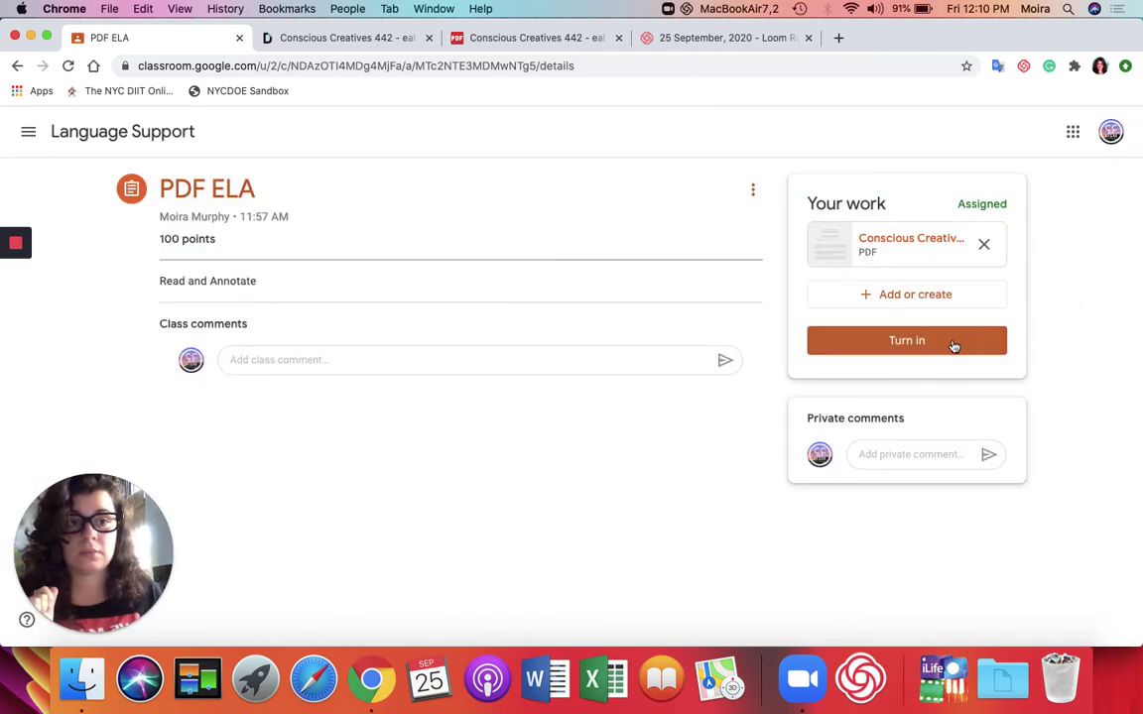
{"action": "left_click", "coordinate": [902, 255]}
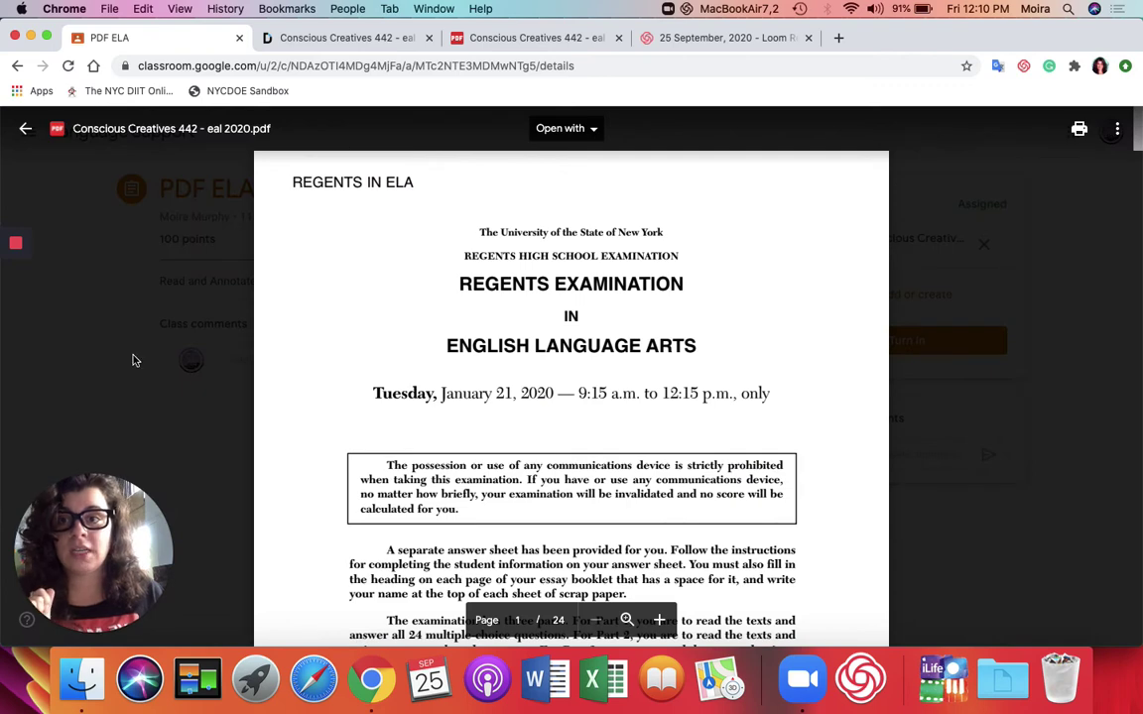
{"action": "left_click", "coordinate": [100, 337]}
- Reload the assignment page and check the attached PDF again for the exported annotations
{"action": "left_click", "coordinate": [68, 67]}
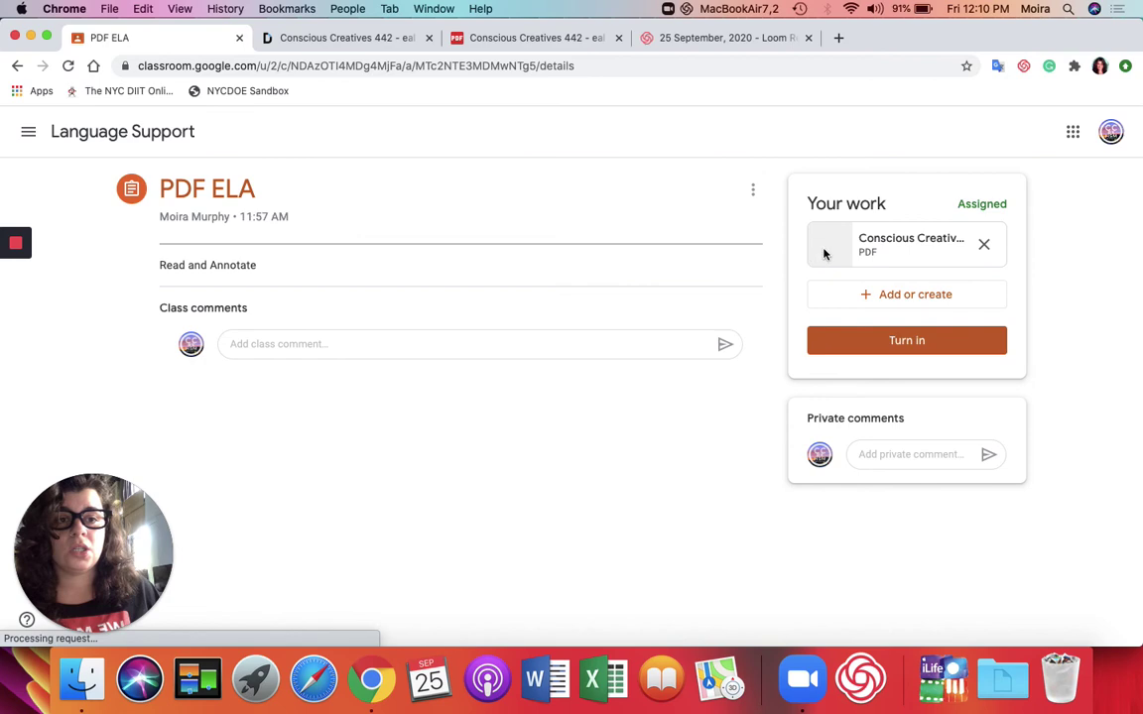
{"action": "left_click", "coordinate": [904, 249]}
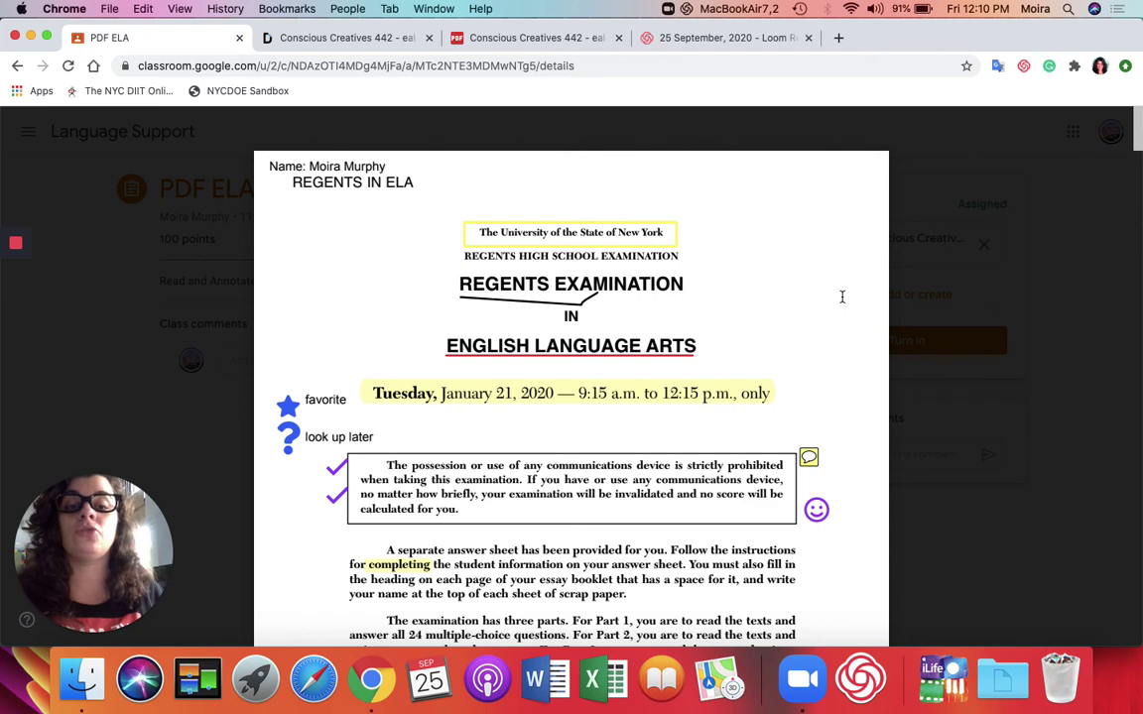
{"action": "left_click", "coordinate": [898, 302]}
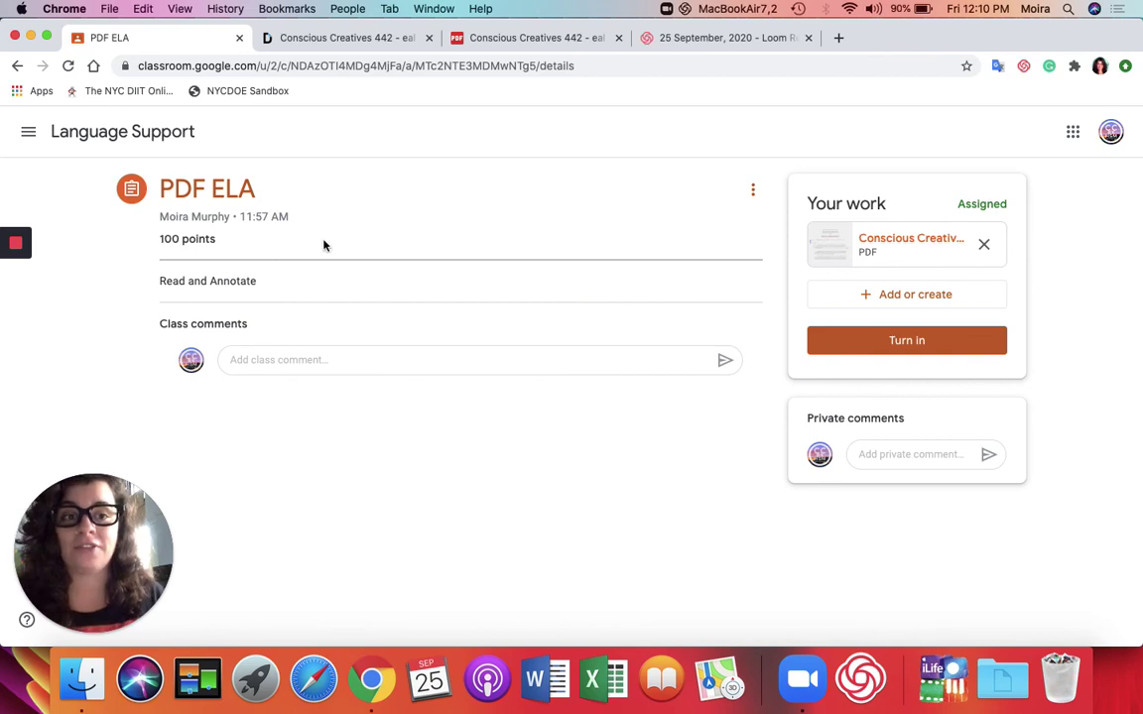
- Review how the attached PDF opens with DocHub, and bring up DocHub's export options for Google Drive
{"action": "left_click", "coordinate": [917, 264]}
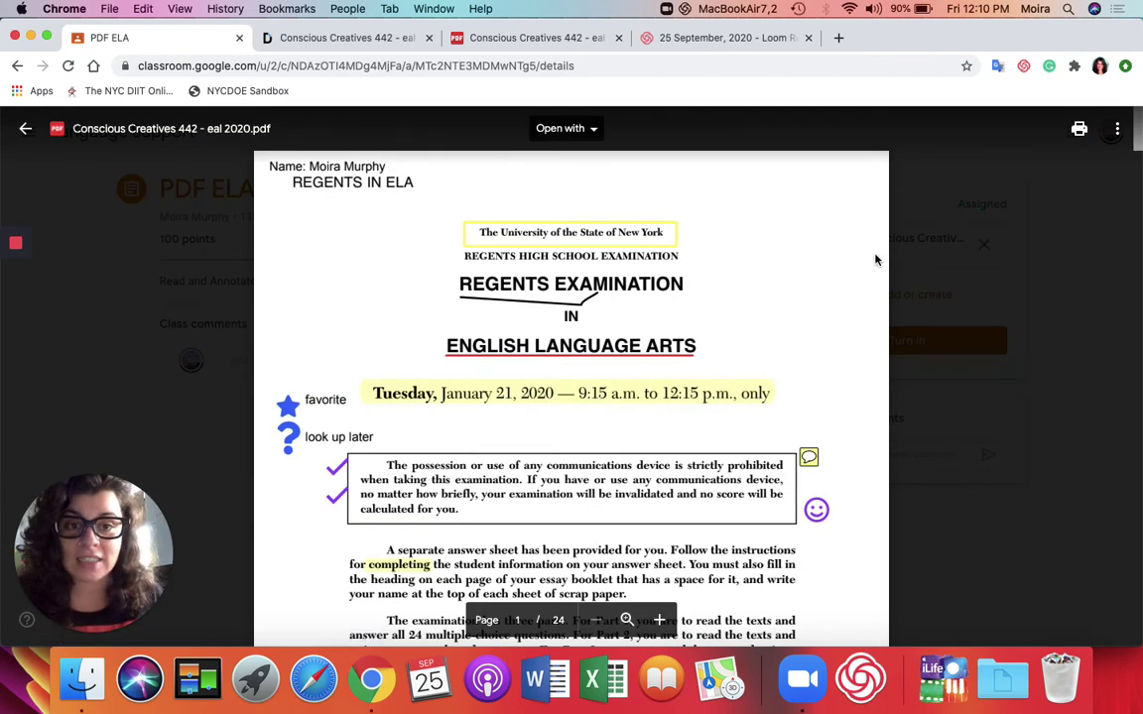
{"action": "left_click", "coordinate": [592, 129]}
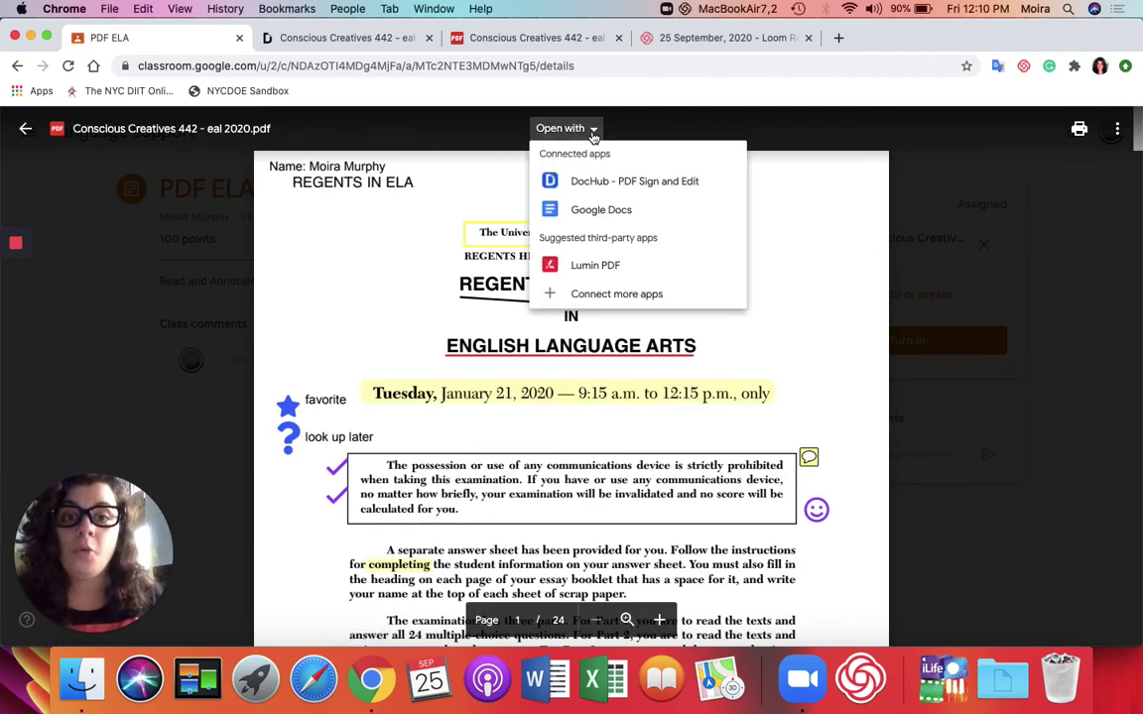
{"action": "left_click", "coordinate": [599, 184]}
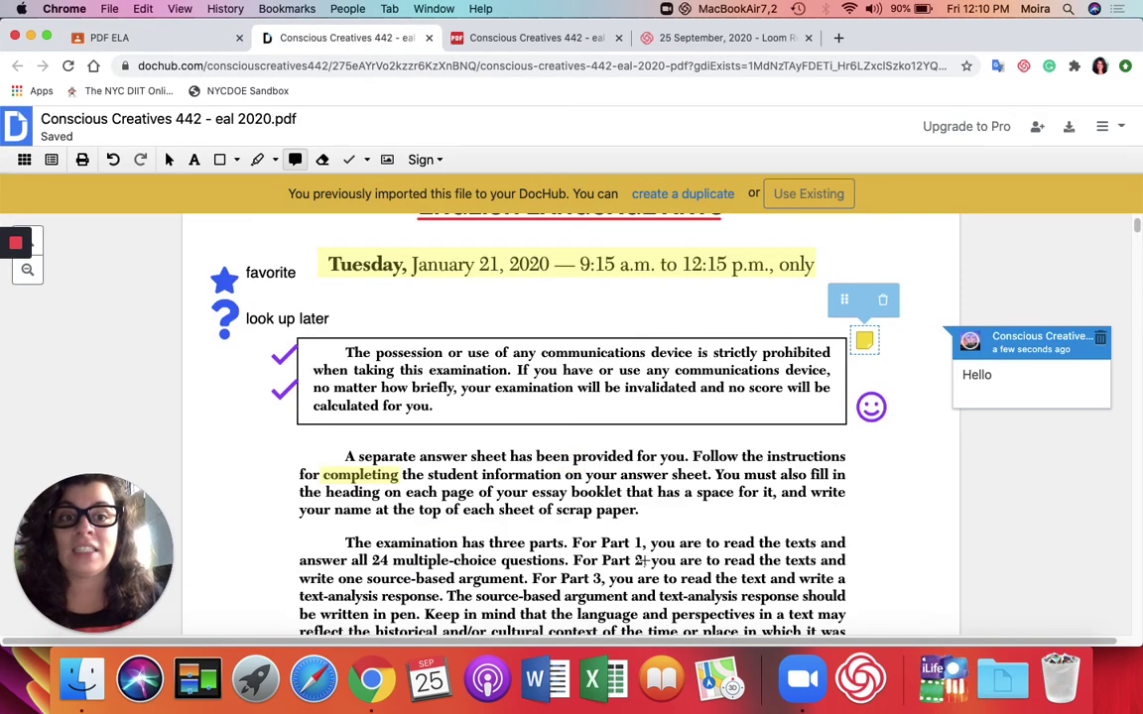
{"action": "left_click", "coordinate": [1069, 128]}
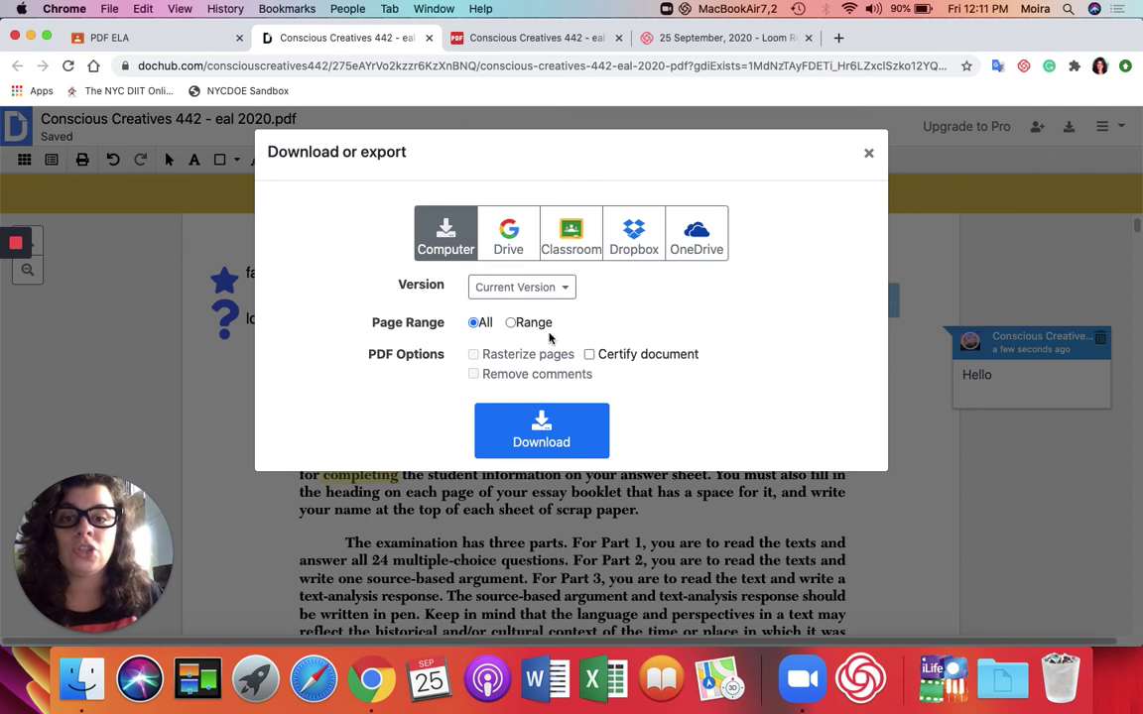
{"action": "left_click", "coordinate": [508, 238]}
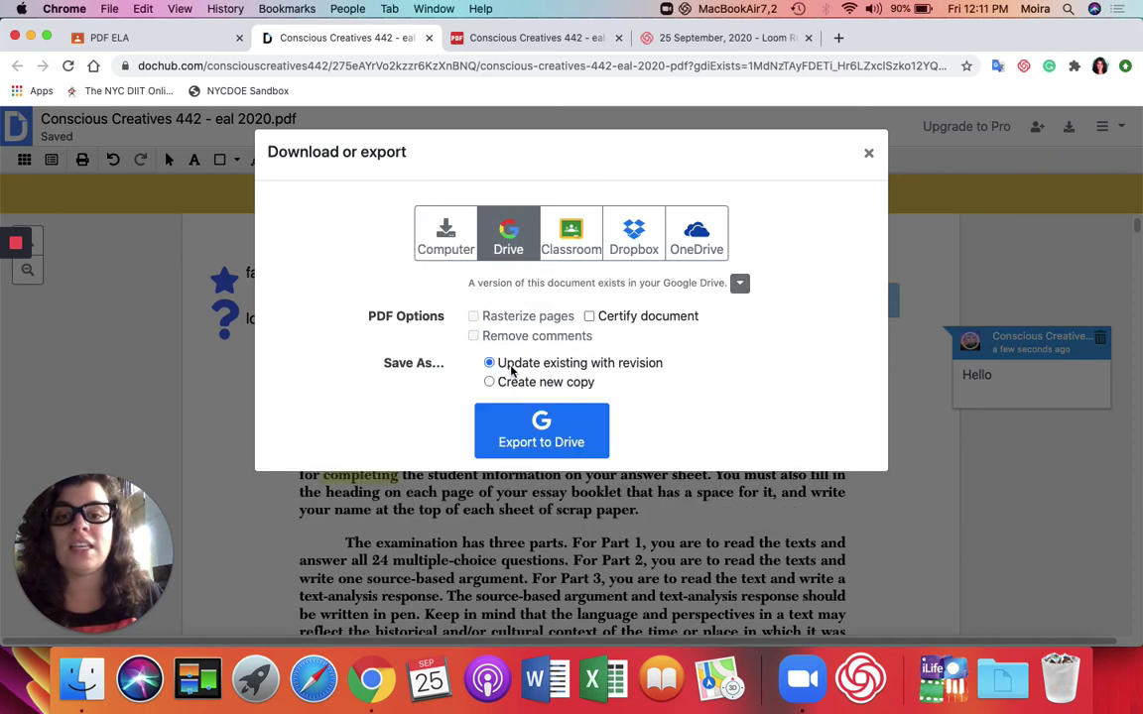